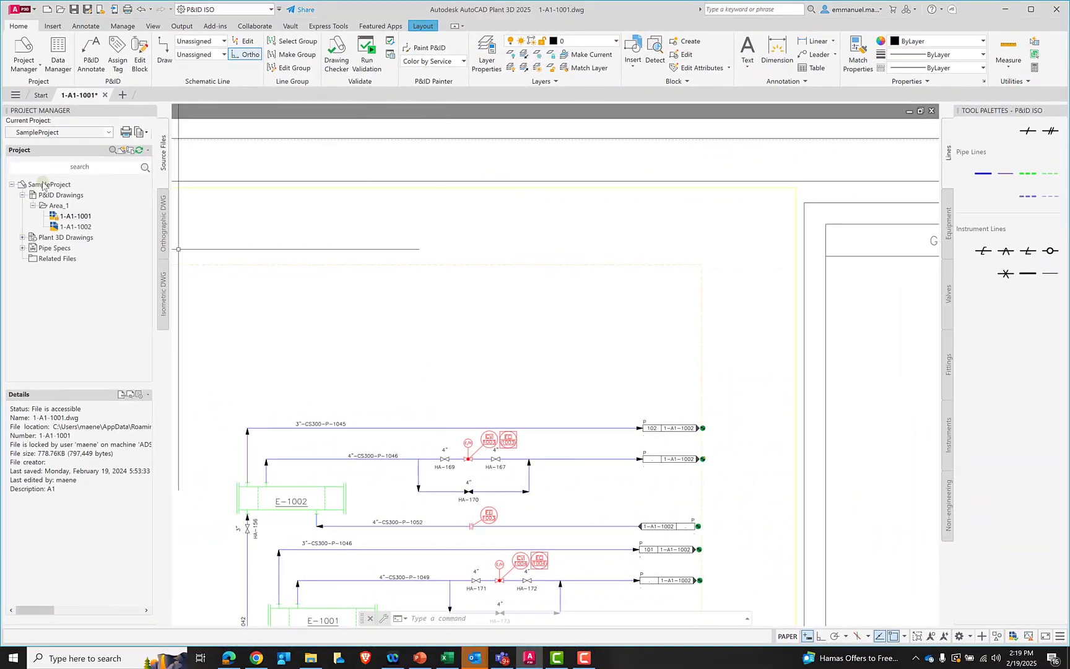
- Open Project Setup for SampleProject and expand P&ID Class Definitions > Engineering Items > Lines
right_click(43, 185)
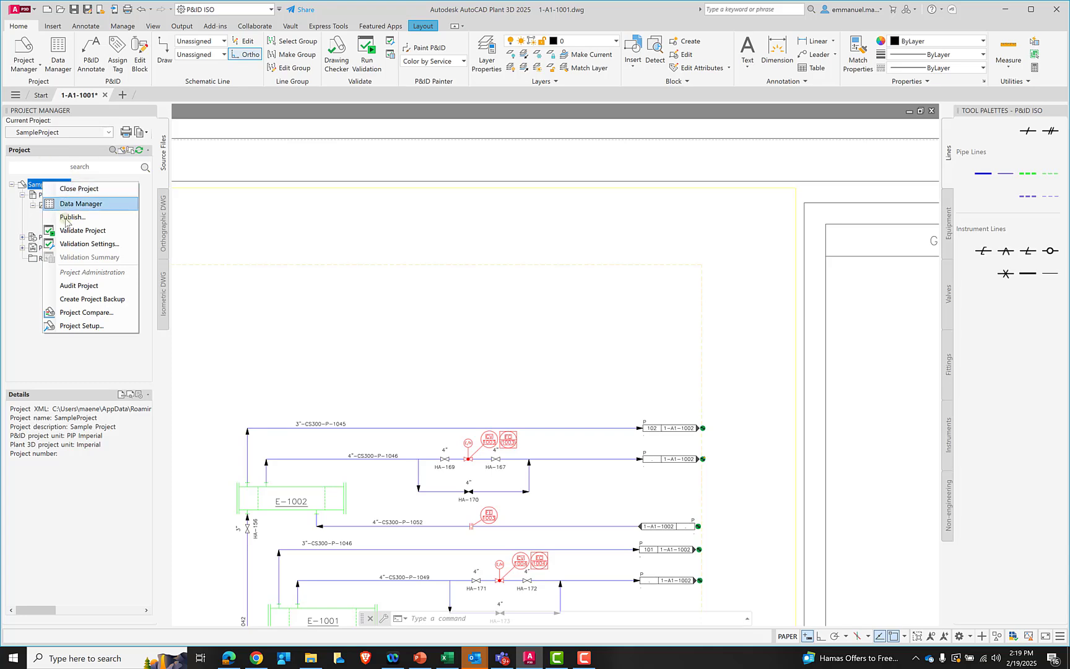
left_click(79, 326)
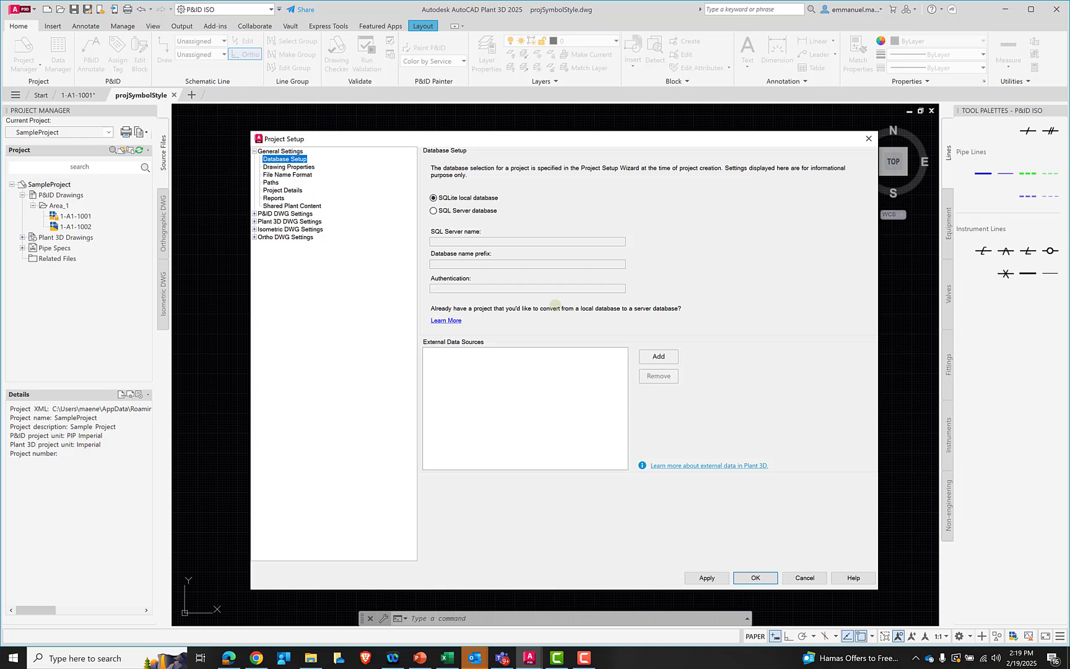
left_click(253, 214)
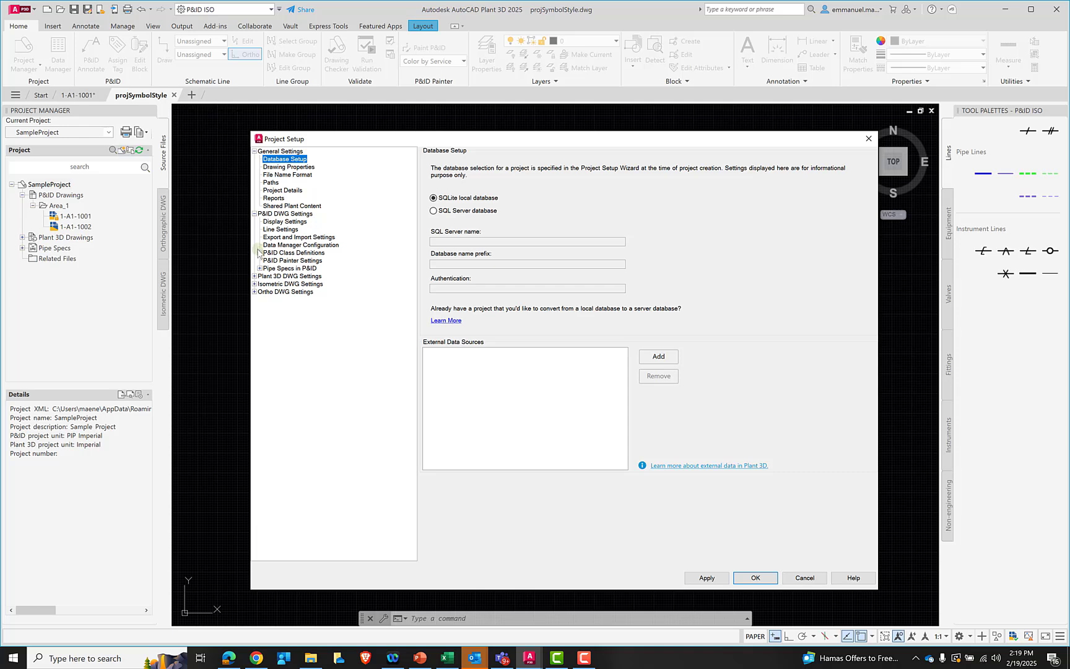
left_click(259, 253)
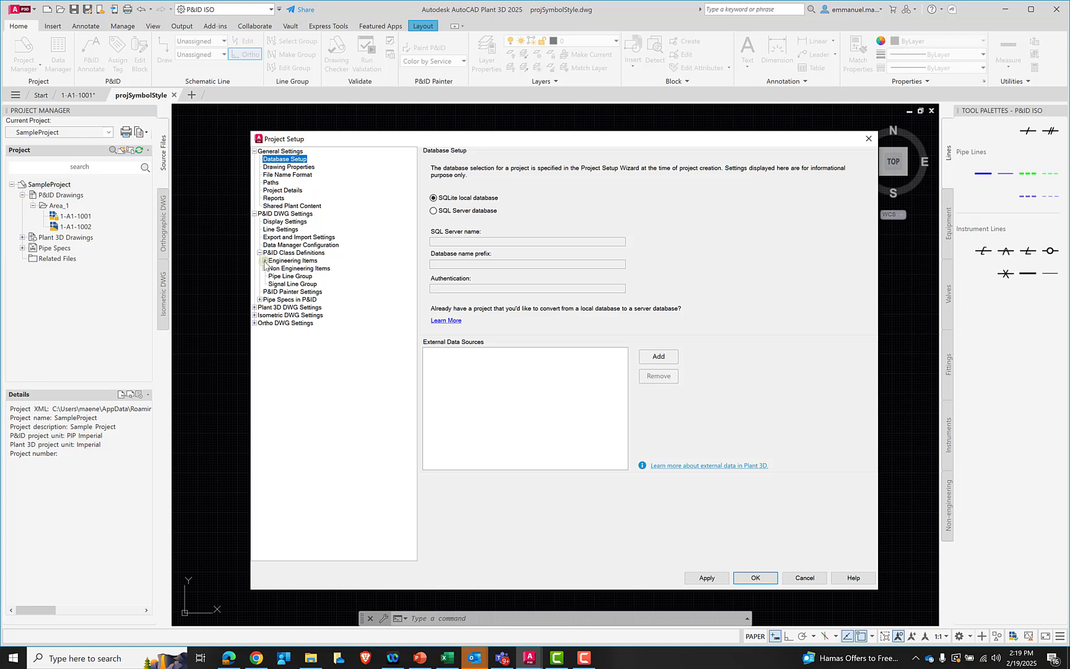
left_click(265, 260)
left_click(270, 291)
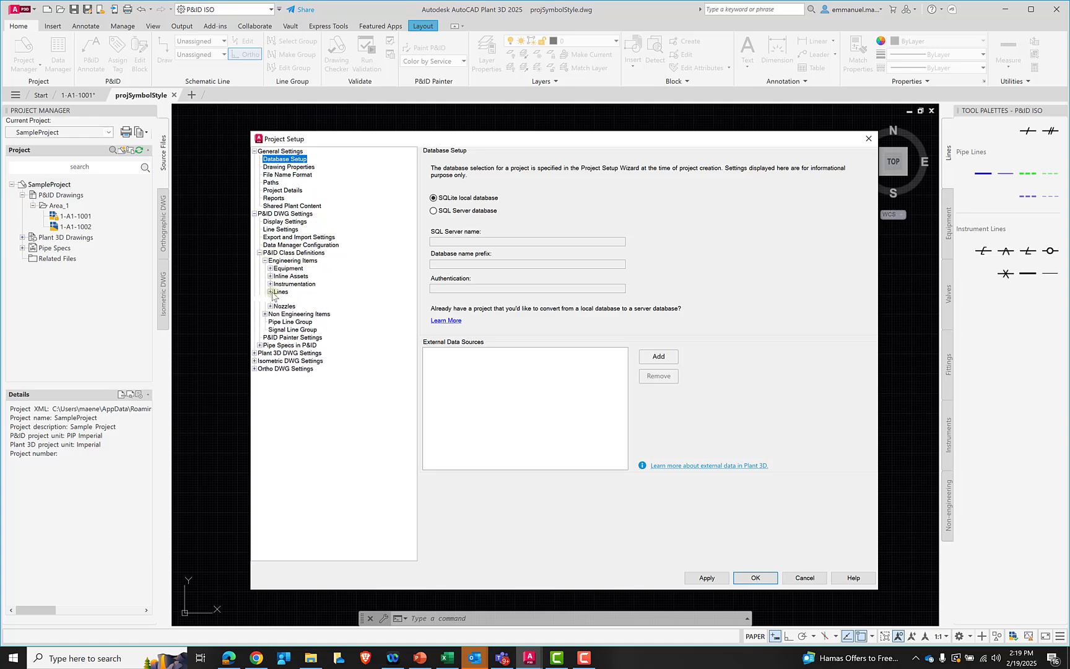
left_click(298, 300)
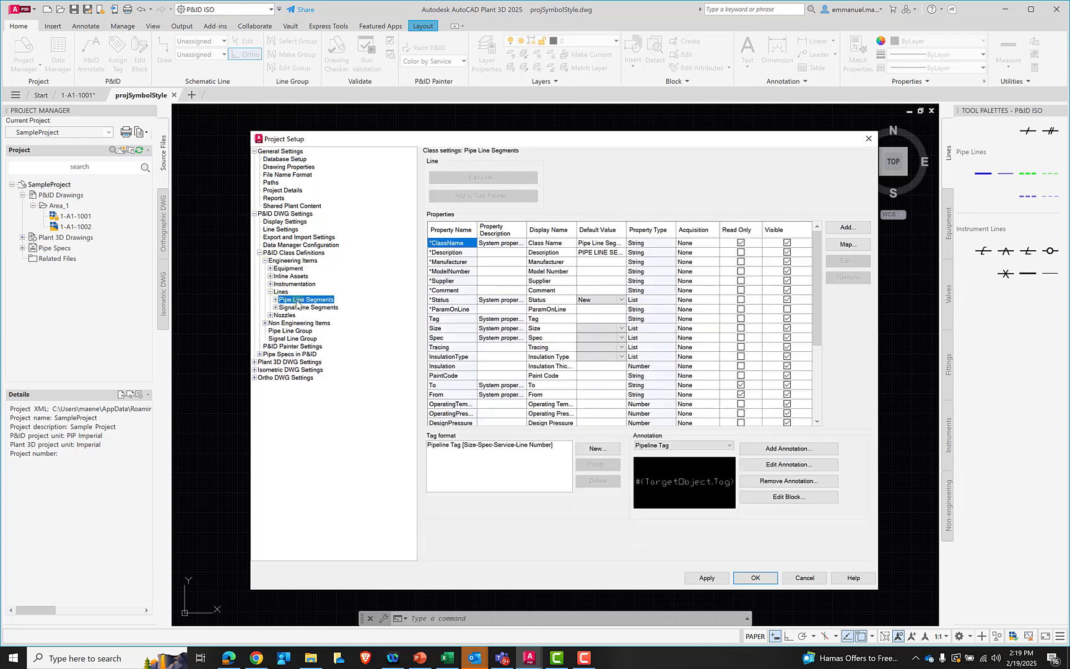
left_click(477, 446)
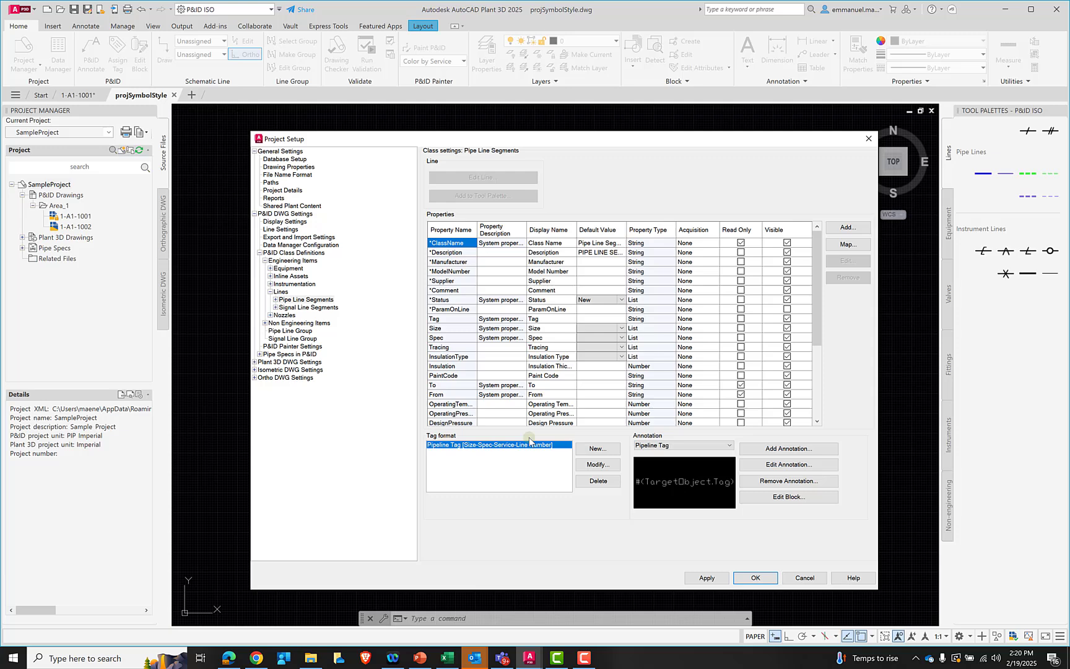
scroll(640, 348, "down", 1)
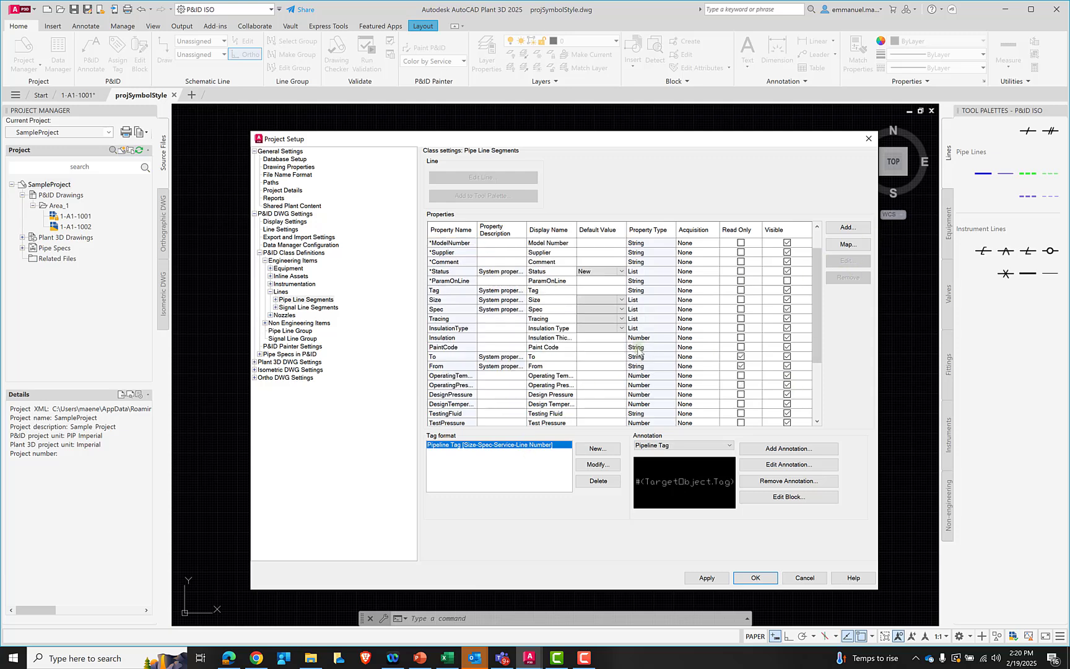
scroll(639, 350, "down", 3)
scroll(565, 370, "up", 5)
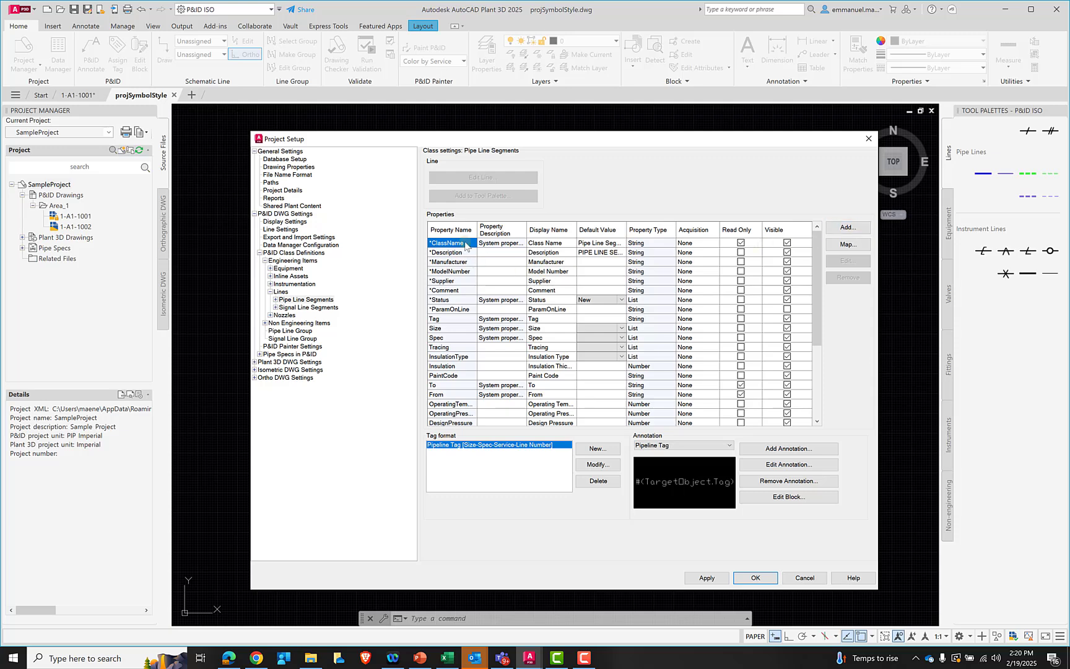
- Add PlantAreaNumber as a string property and SequentialNumber as a numeric property
left_click(856, 233)
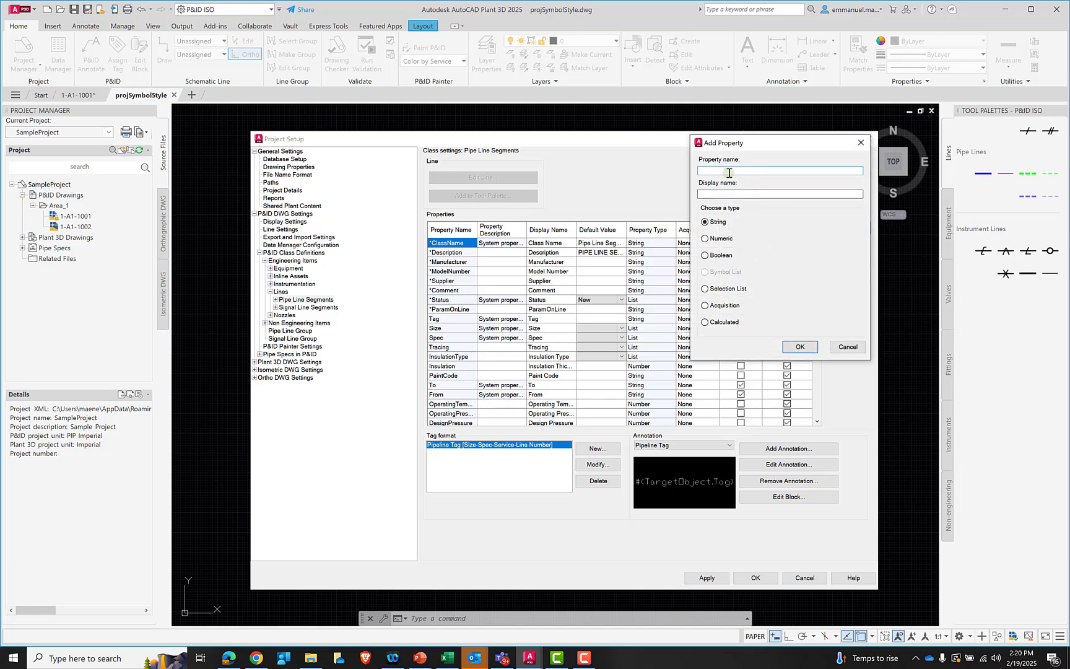
type("PlantArea")
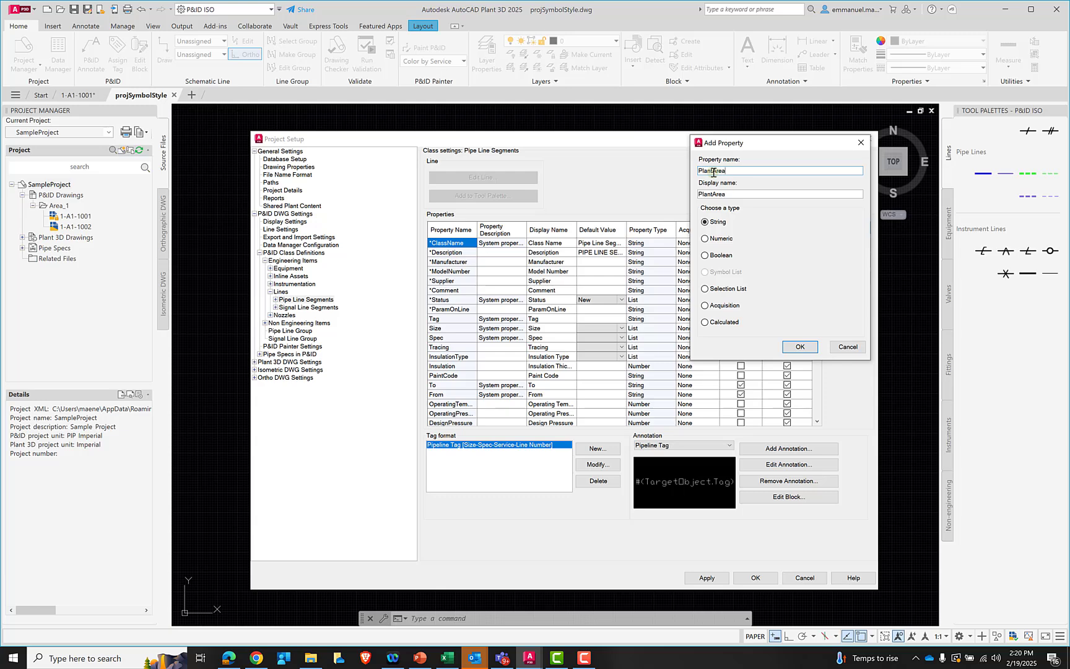
type("Nyuumber")
left_click(799, 346)
left_click(847, 228)
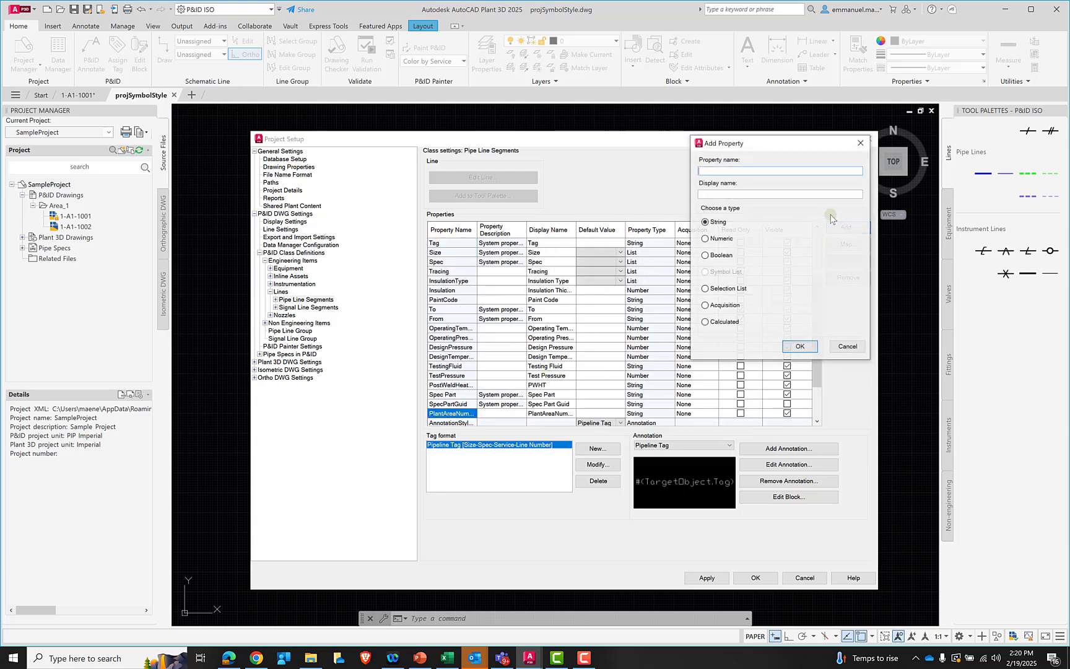
type("S")
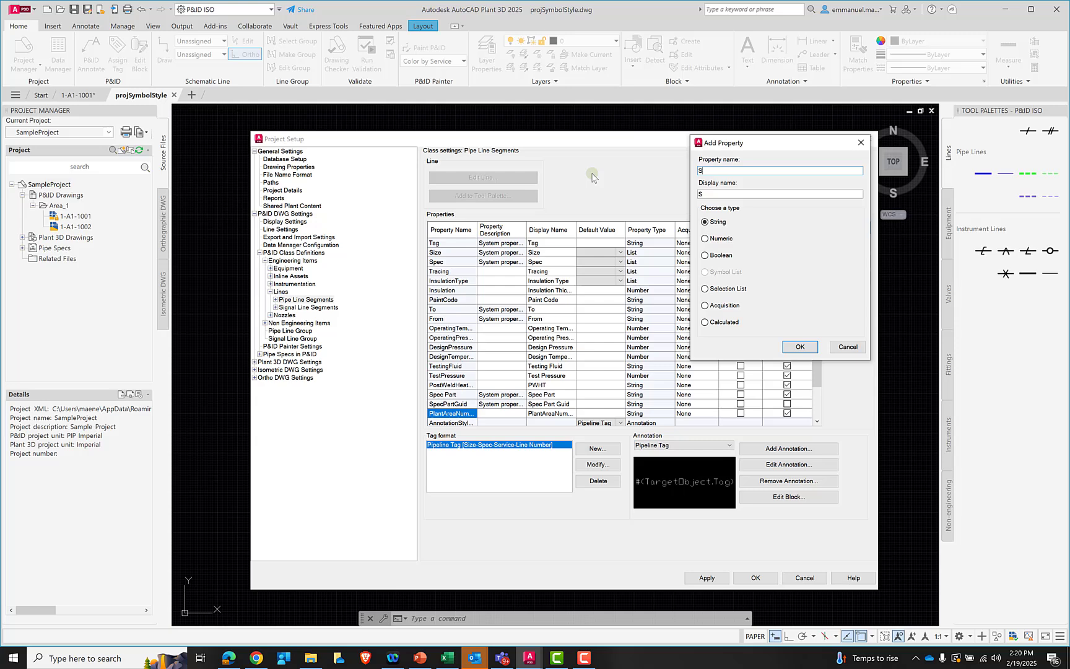
type("equentialNumber")
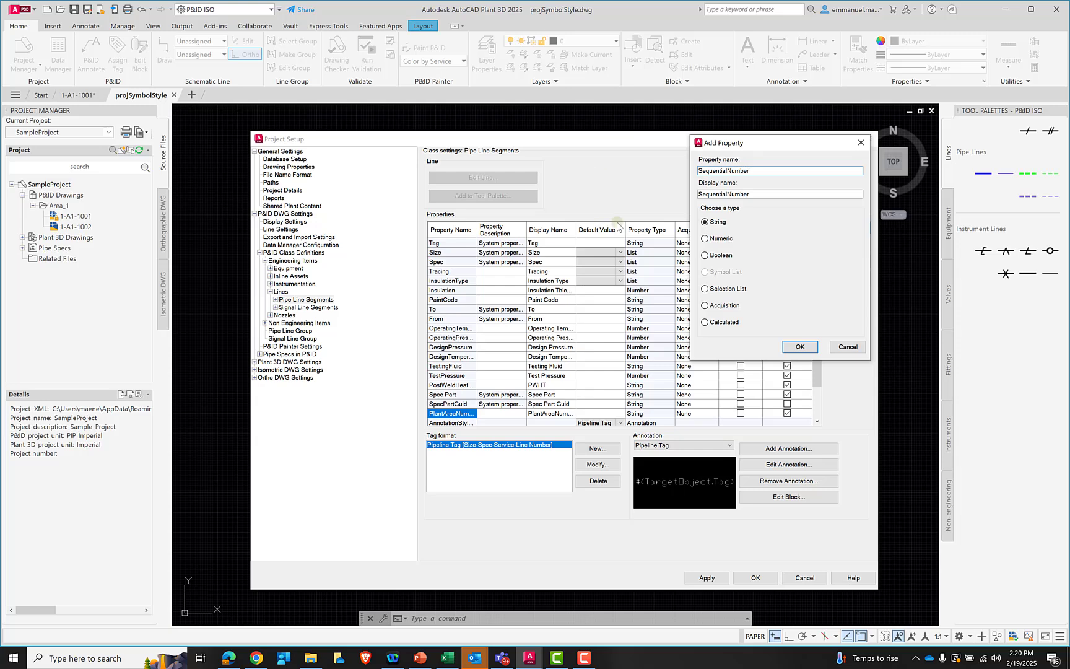
left_click(706, 239)
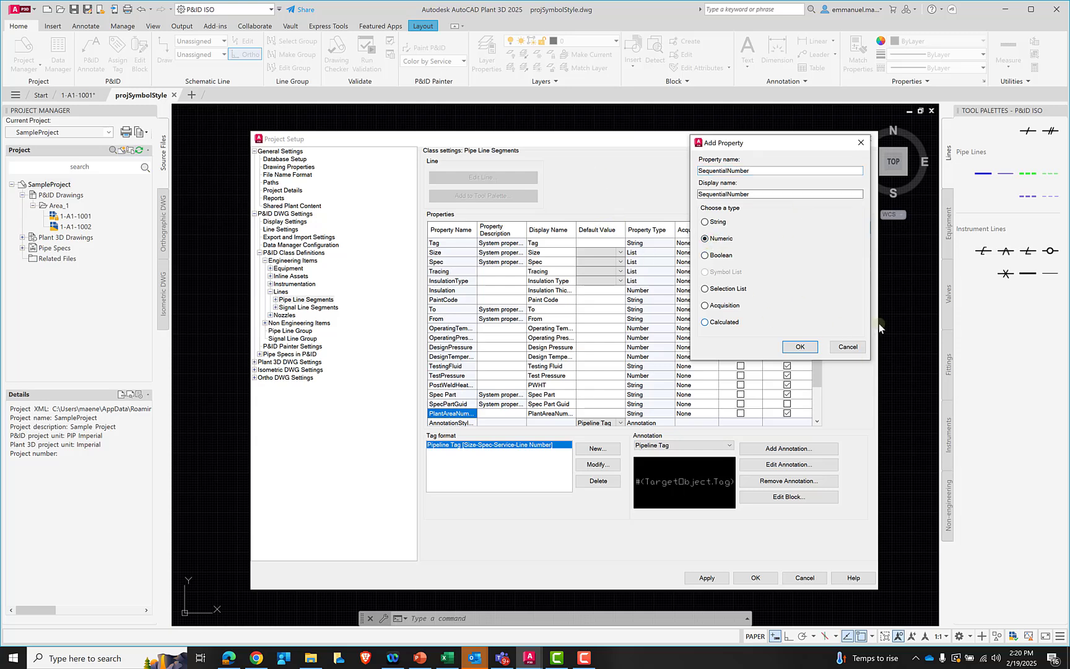
left_click(800, 346)
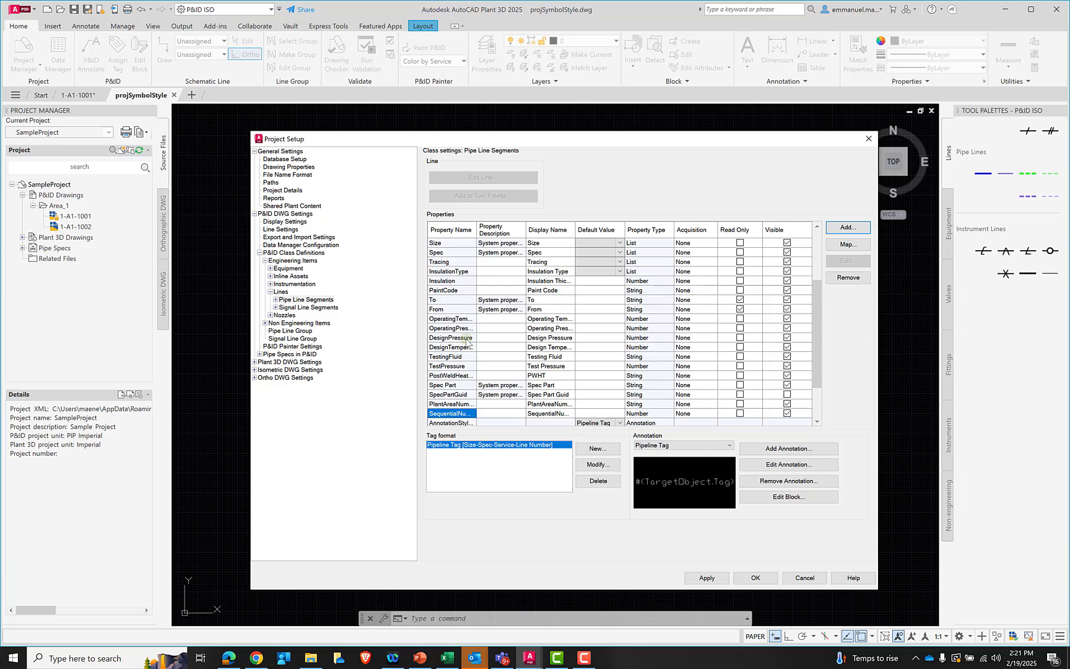
- Review the Properties table to confirm PlantAreaNumber is a String and SequentialNumber is a Number
scroll(464, 346, "up", 3)
scroll(465, 348, "down", 2)
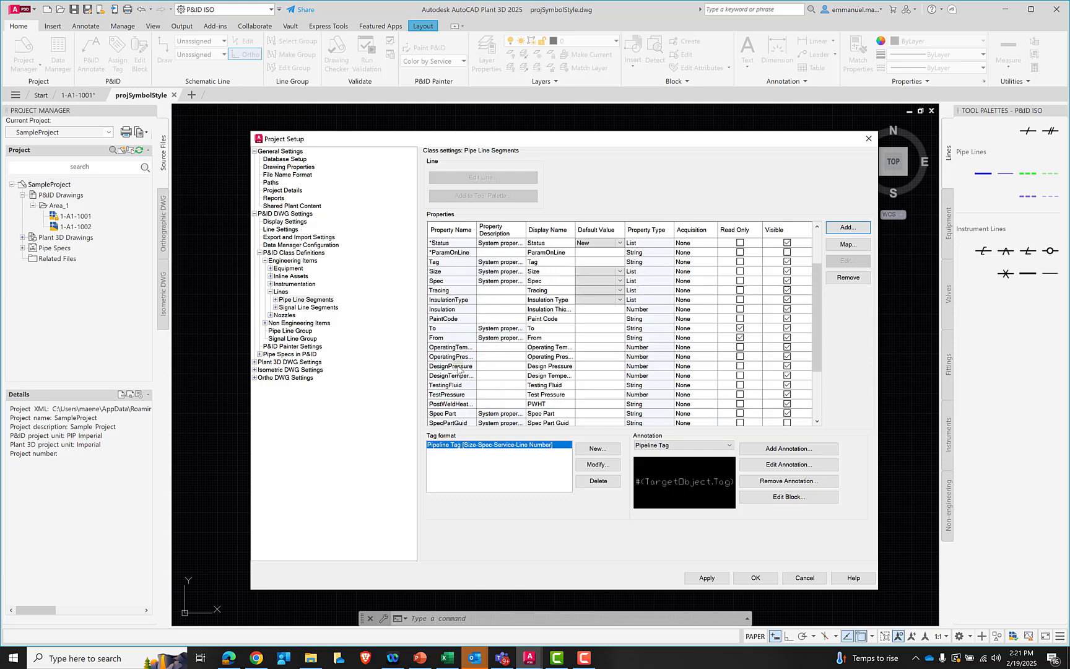
scroll(458, 386, "down", 2)
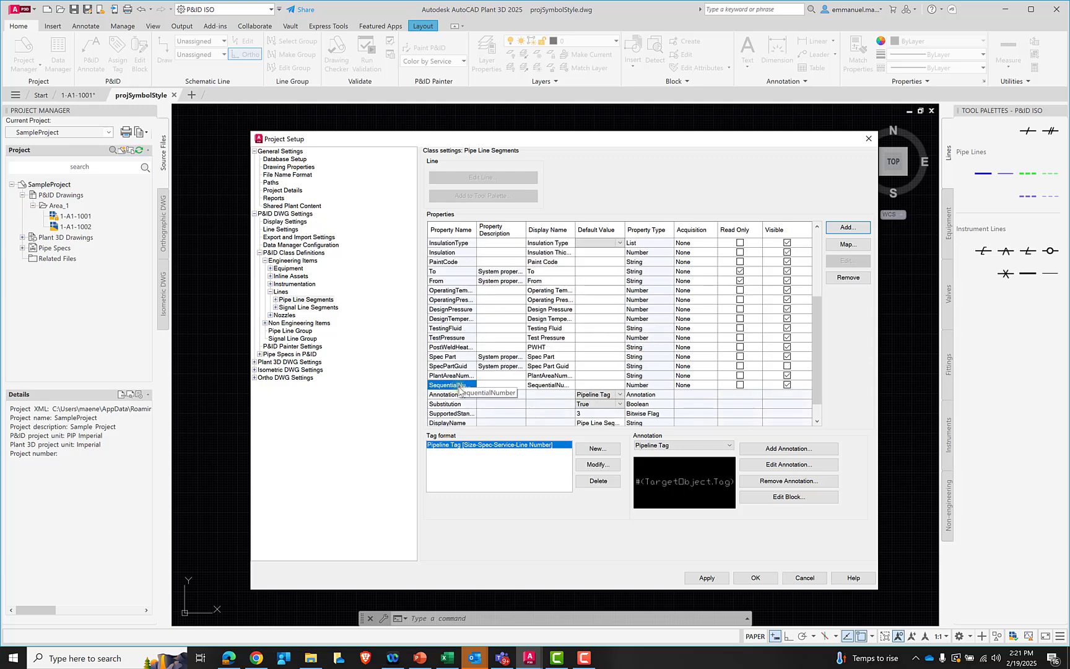
scroll(455, 346, "up", 2)
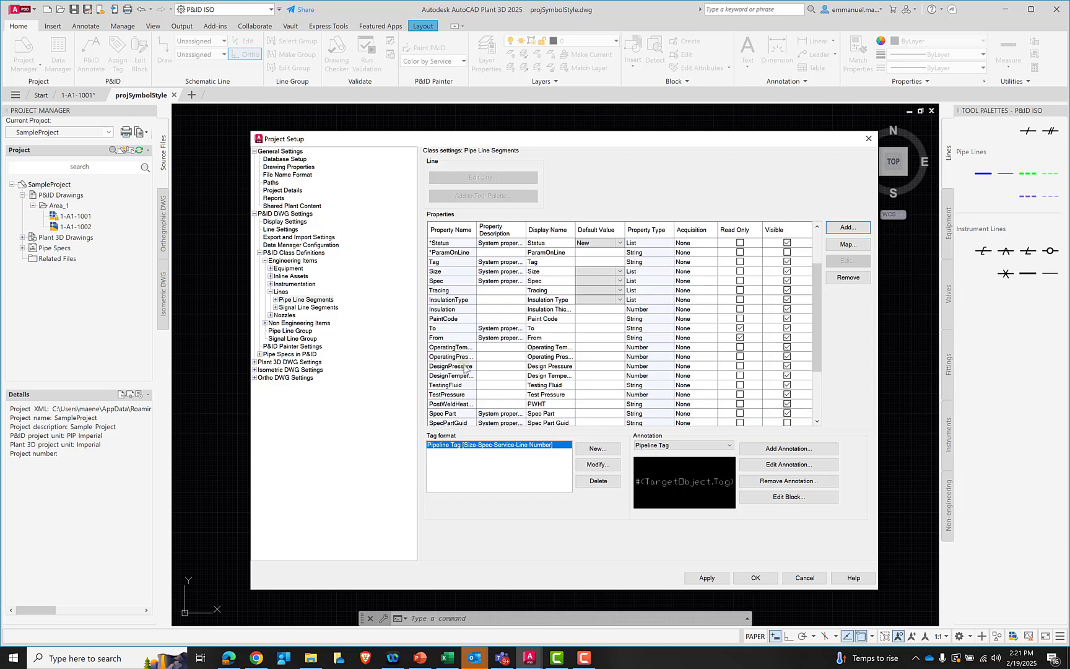
scroll(464, 371, "down", 2)
scroll(445, 276, "down", 3)
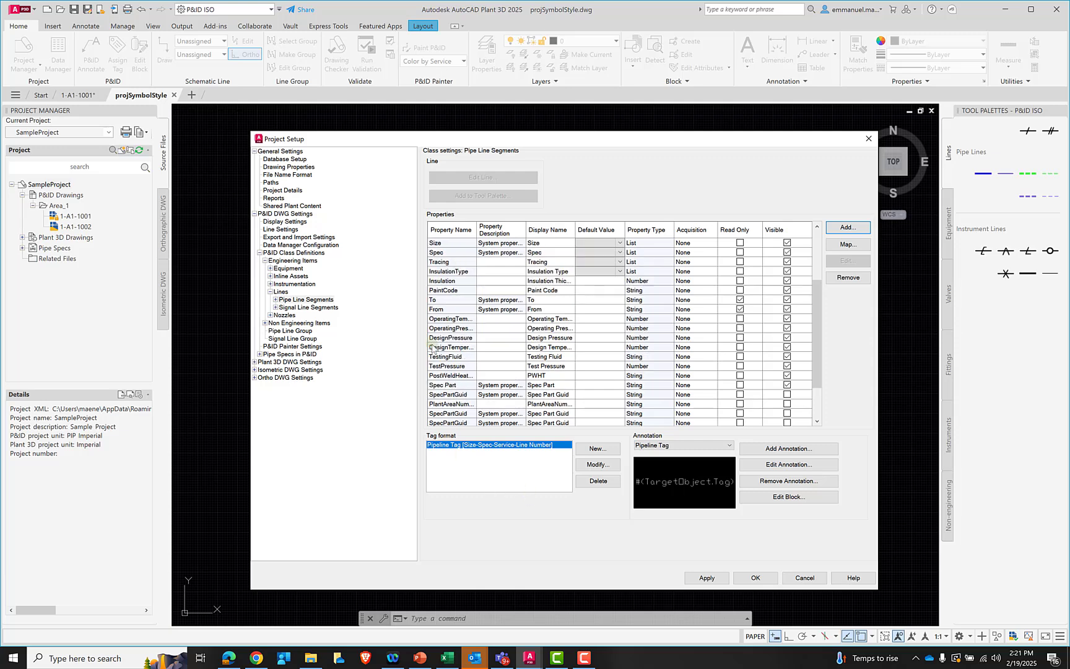
scroll(453, 416, "up", 1)
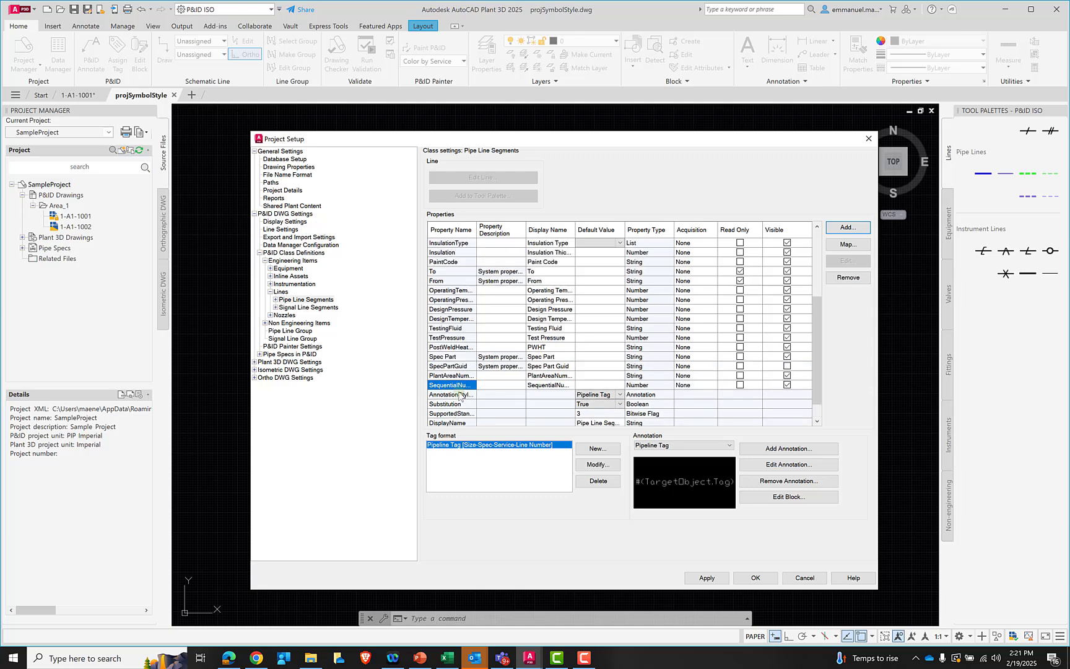
scroll(457, 370, "up", 3)
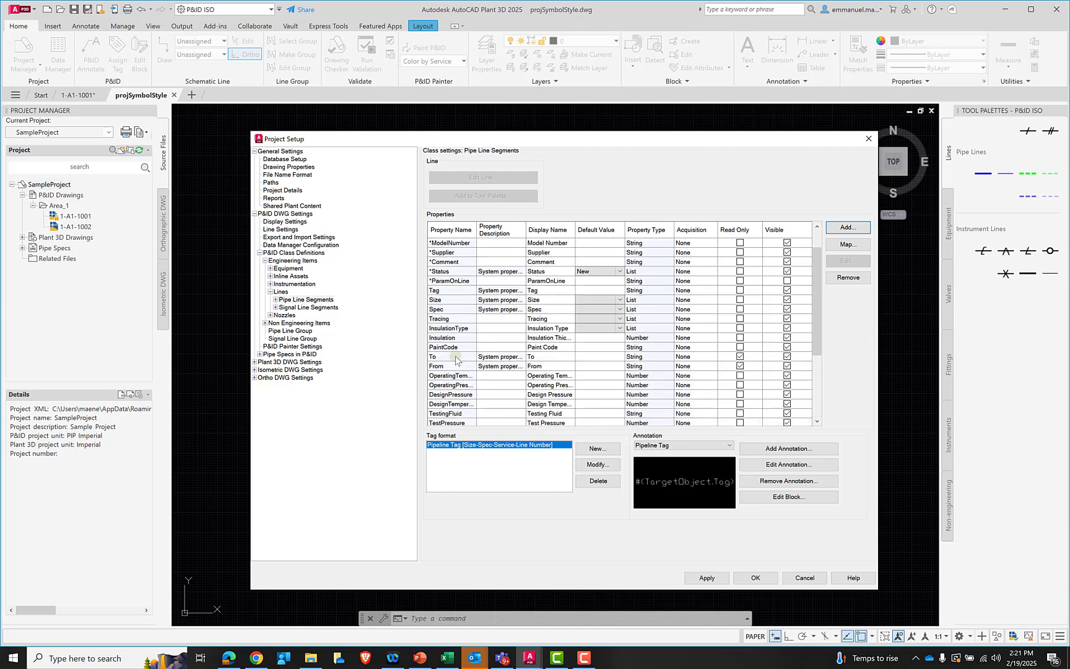
scroll(457, 319, "up", 1)
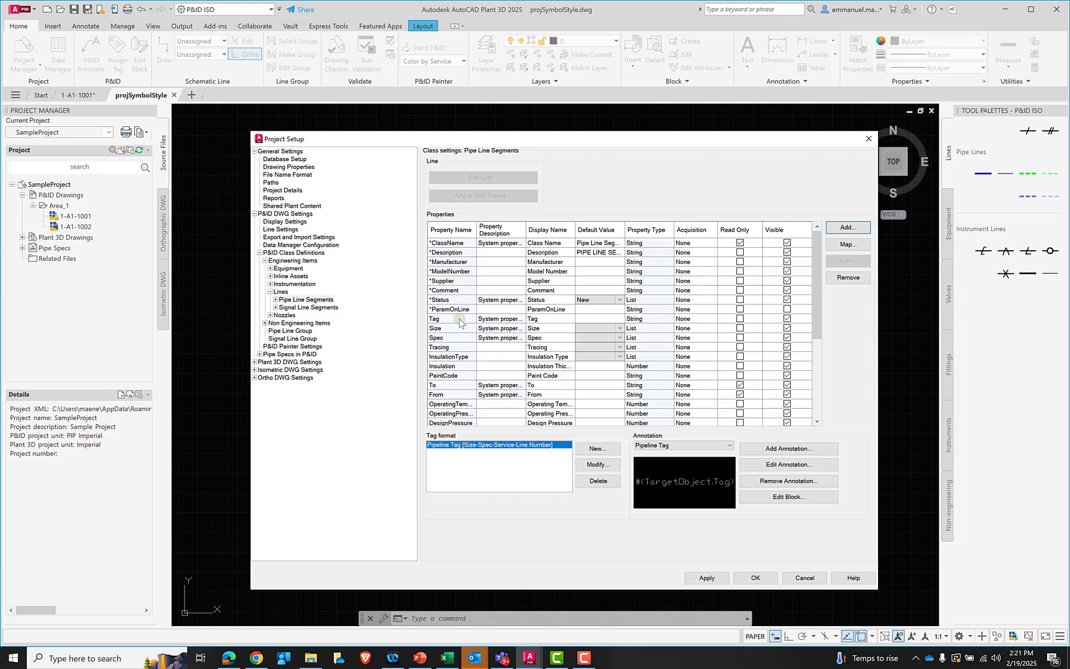
scroll(453, 355, "down", 3)
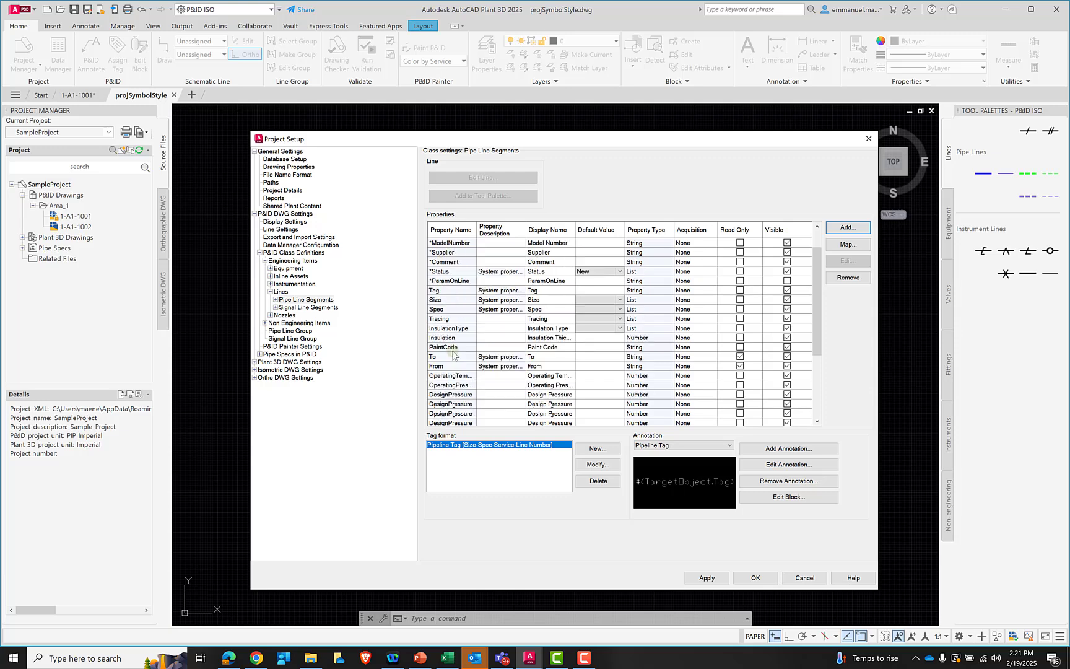
scroll(452, 359, "down", 1)
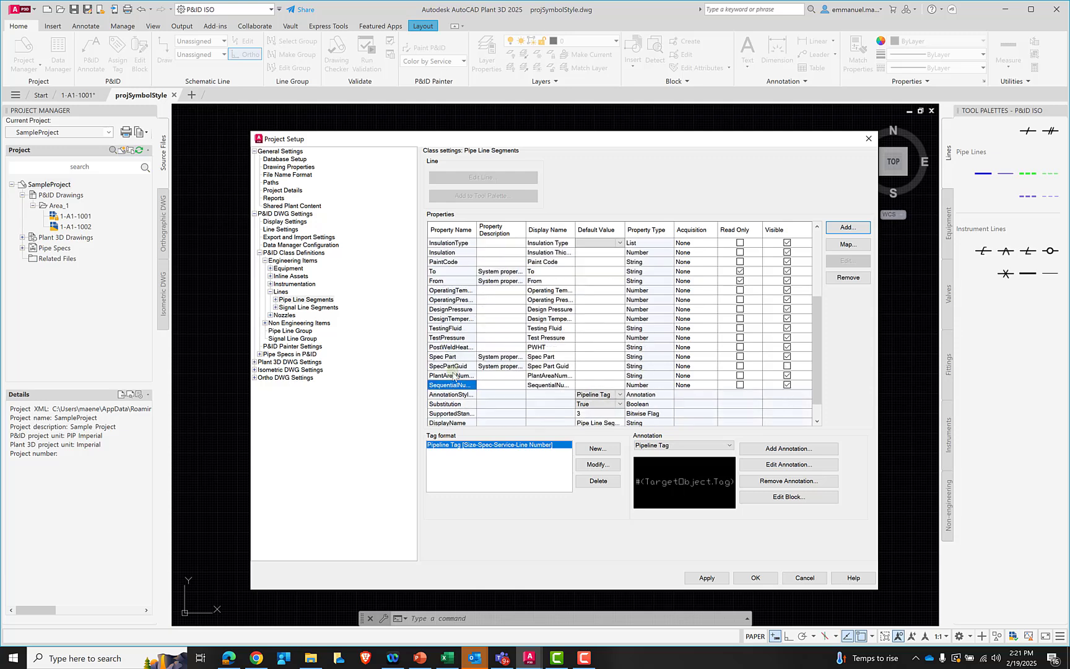
scroll(462, 379, "down", 1)
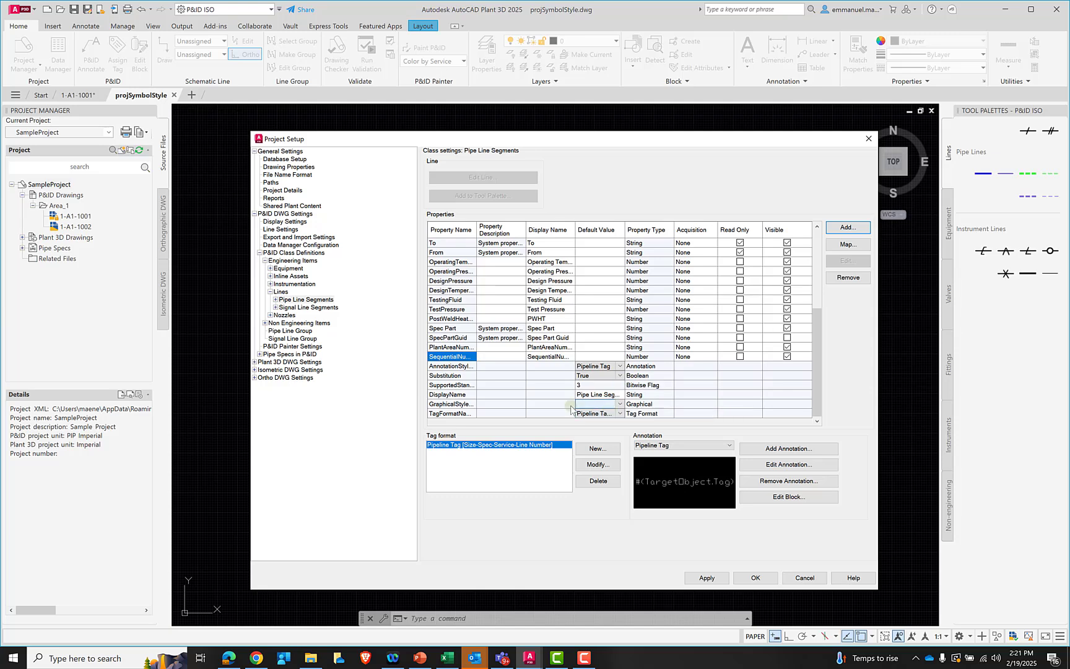
scroll(477, 384, "up", 4)
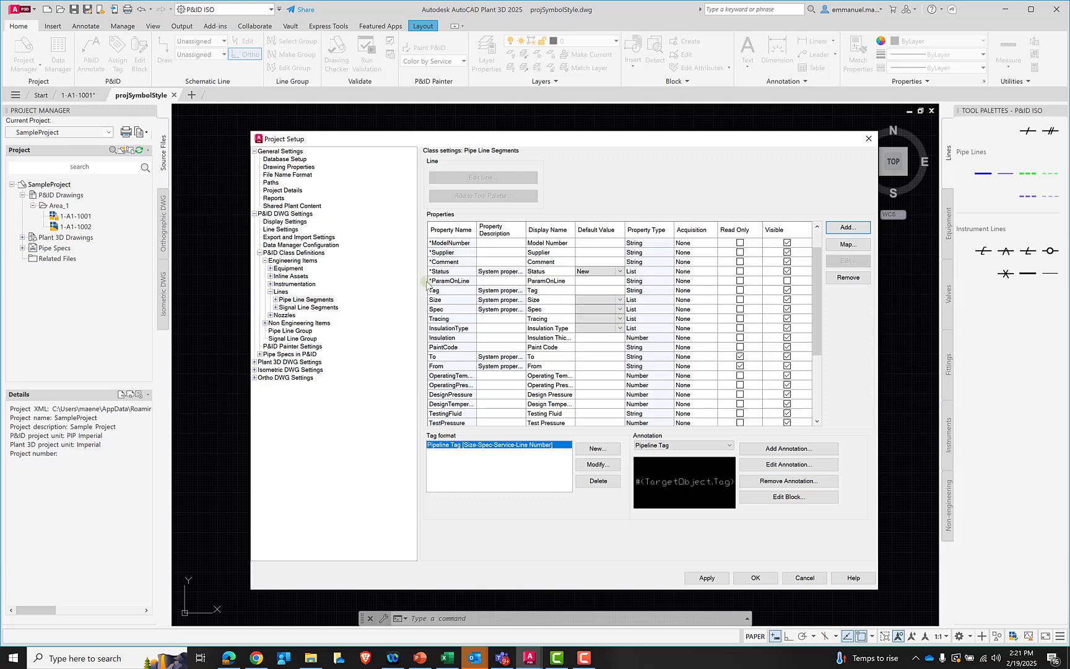
scroll(428, 284, "up", 1)
scroll(458, 372, "down", 5)
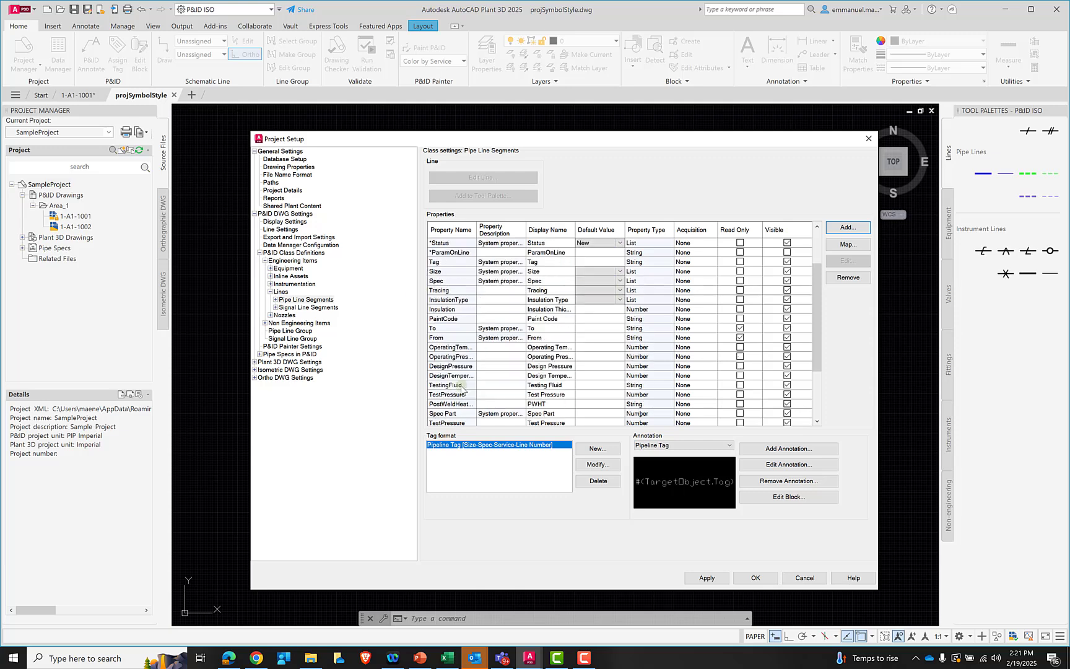
left_click(458, 357)
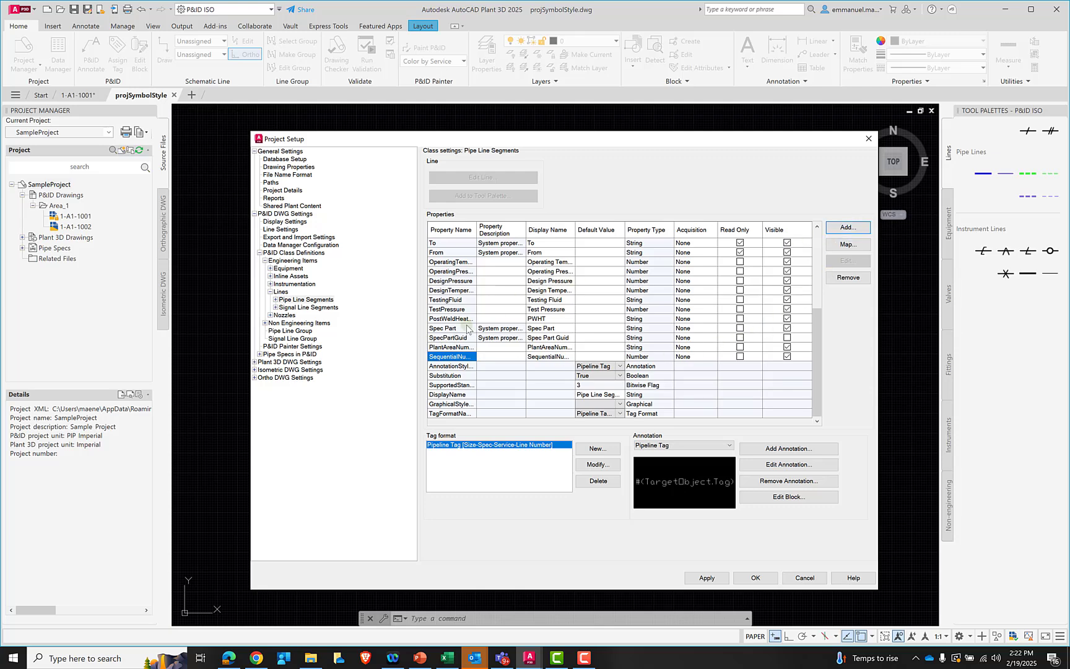
scroll(457, 357, "up", 5)
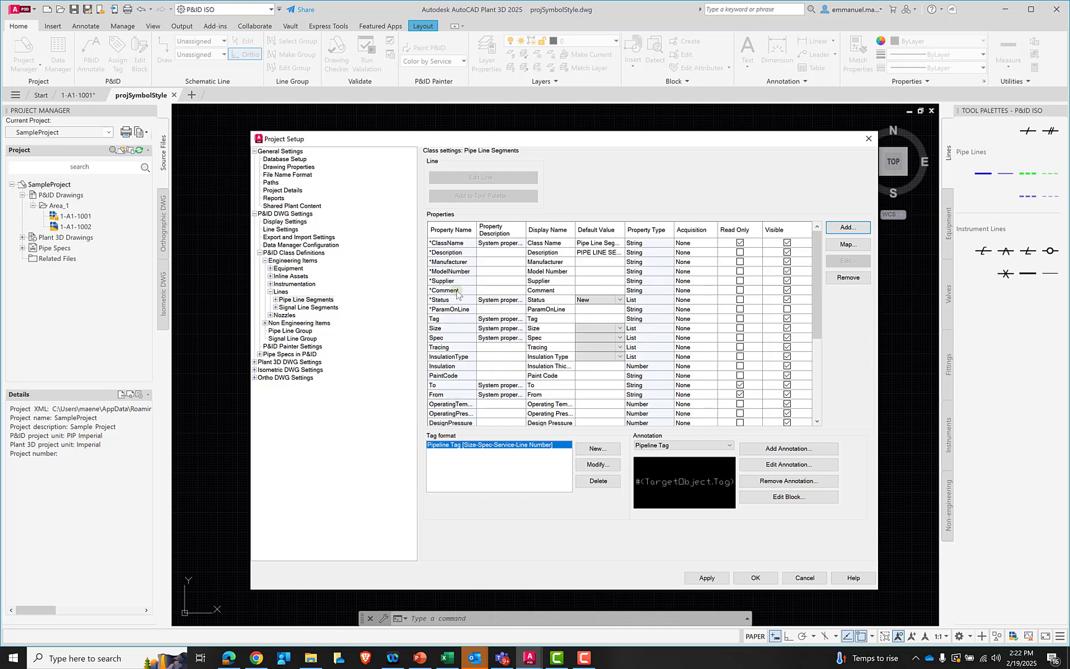
- Add a Service selection-list property that draws on the Services list, defaulting to AV
left_click(833, 230)
type("Service")
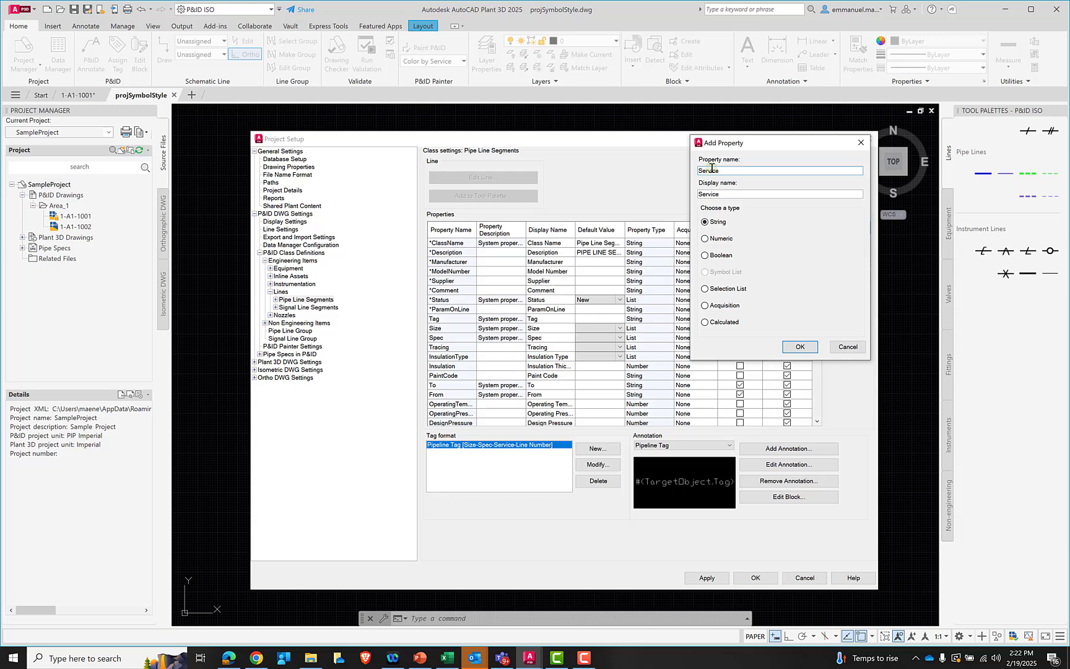
left_click(713, 290)
left_click(800, 347)
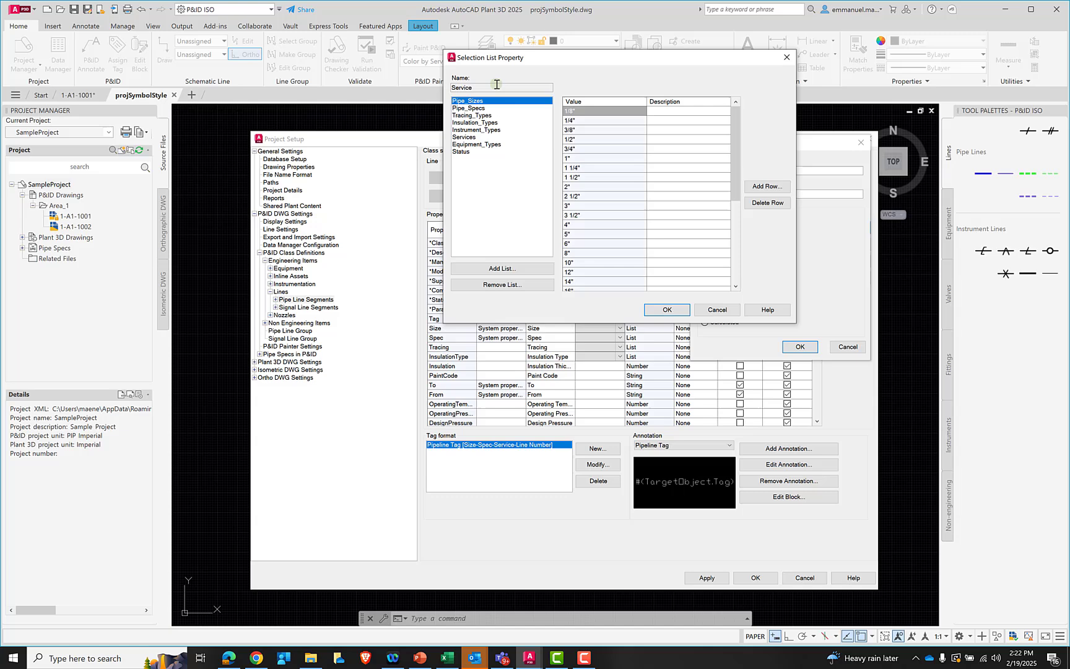
left_click_drag(738, 124, 721, 77)
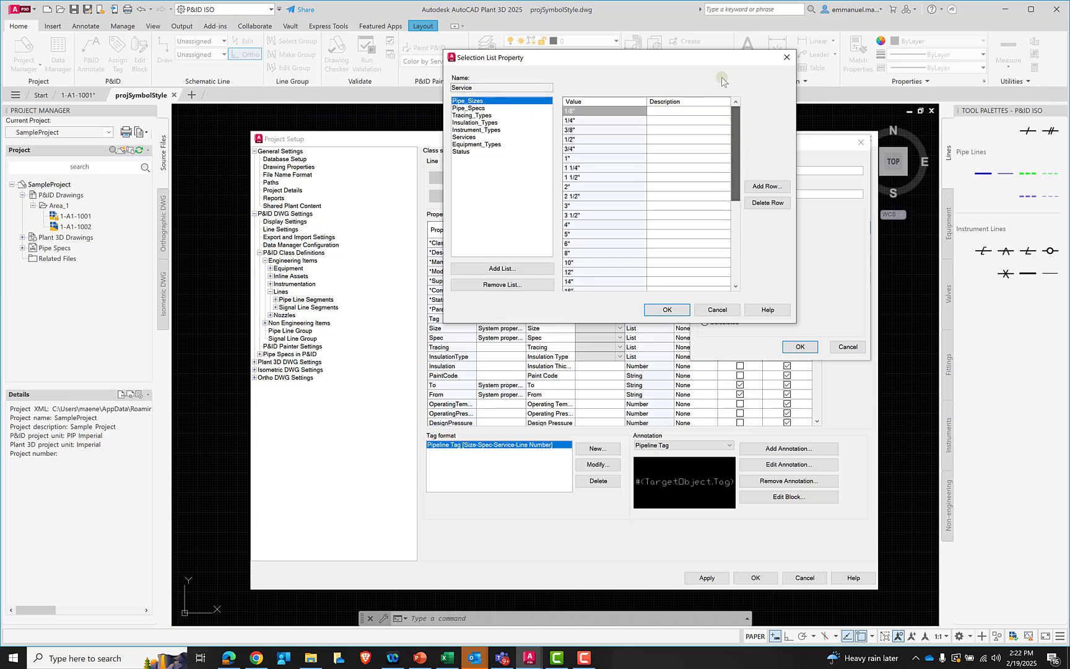
left_click(464, 137)
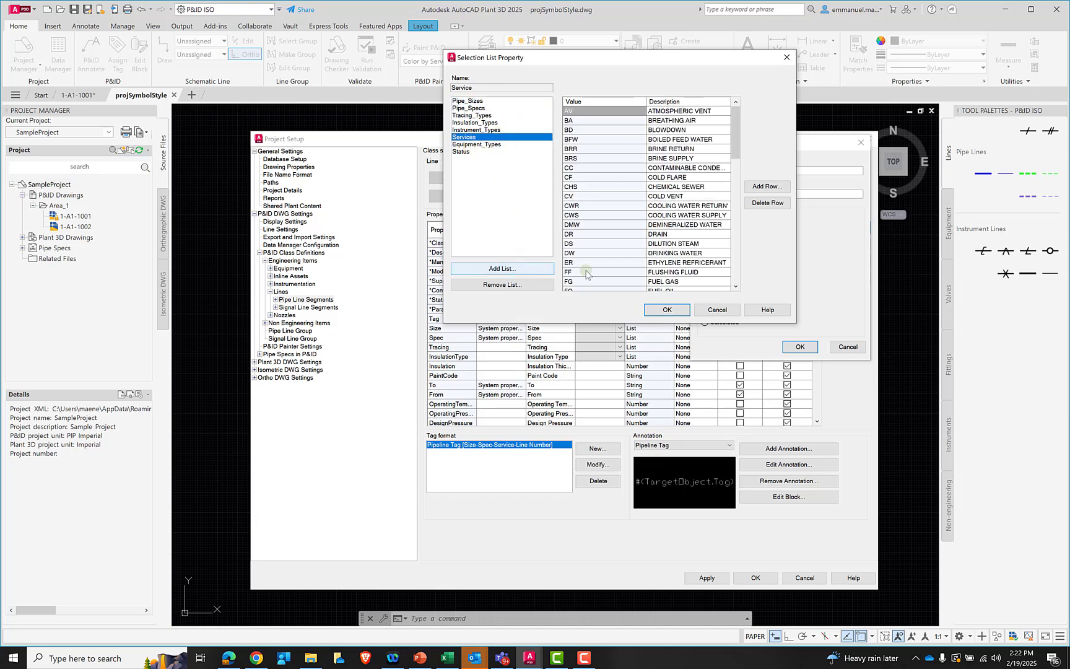
left_click(666, 309)
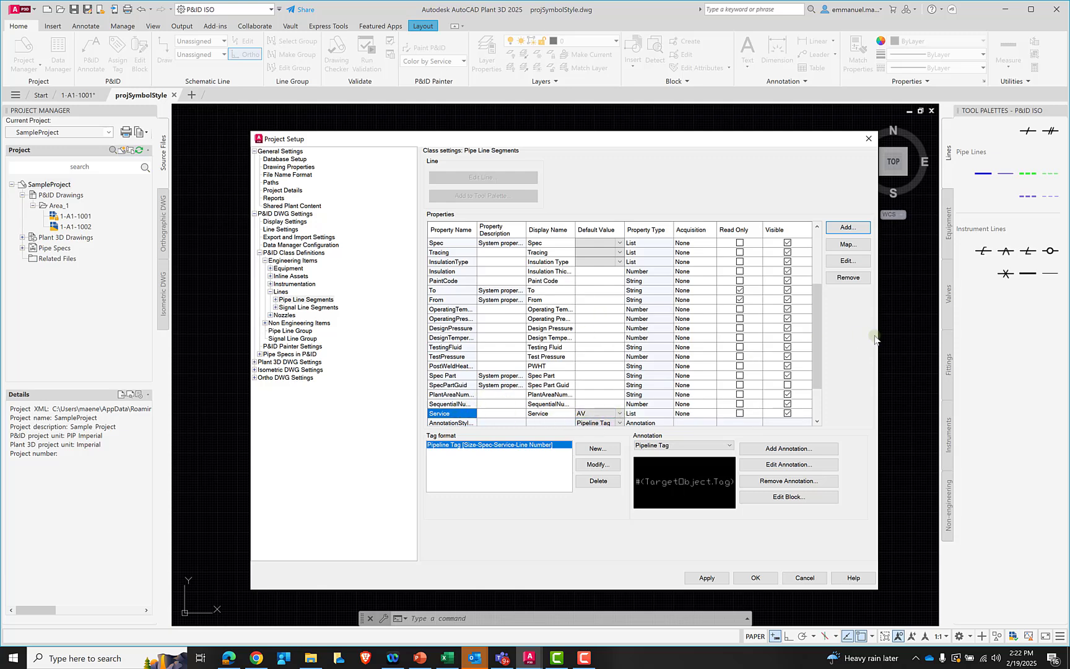
- Open the Service property's code list, from AV Atmospheric Vent to WW Waste Water
left_click(848, 261)
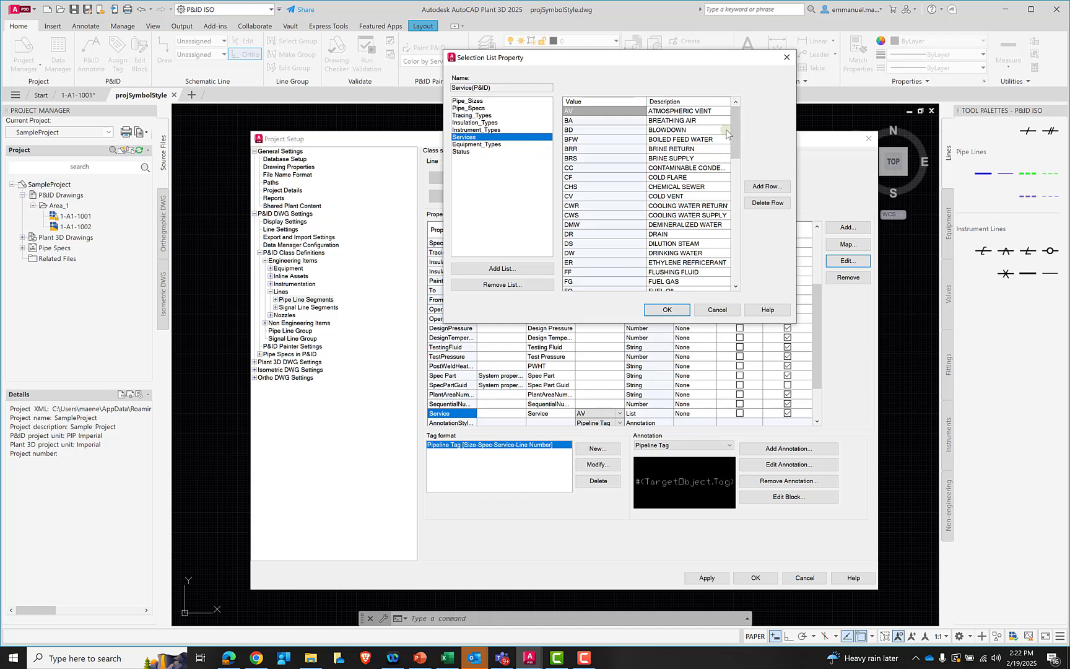
mouse_move(733, 139)
left_mouse_down()
mouse_move(737, 257)
mouse_move(735, 118)
left_mouse_up()
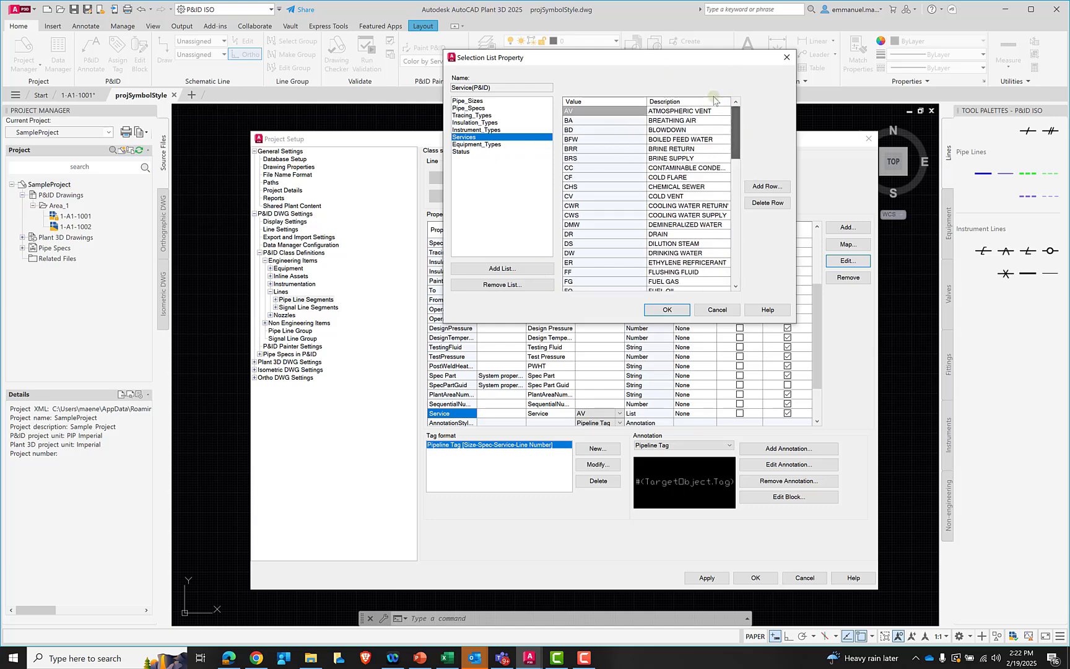
left_click(447, 658)
left_click_drag(715, 80, 882, 35)
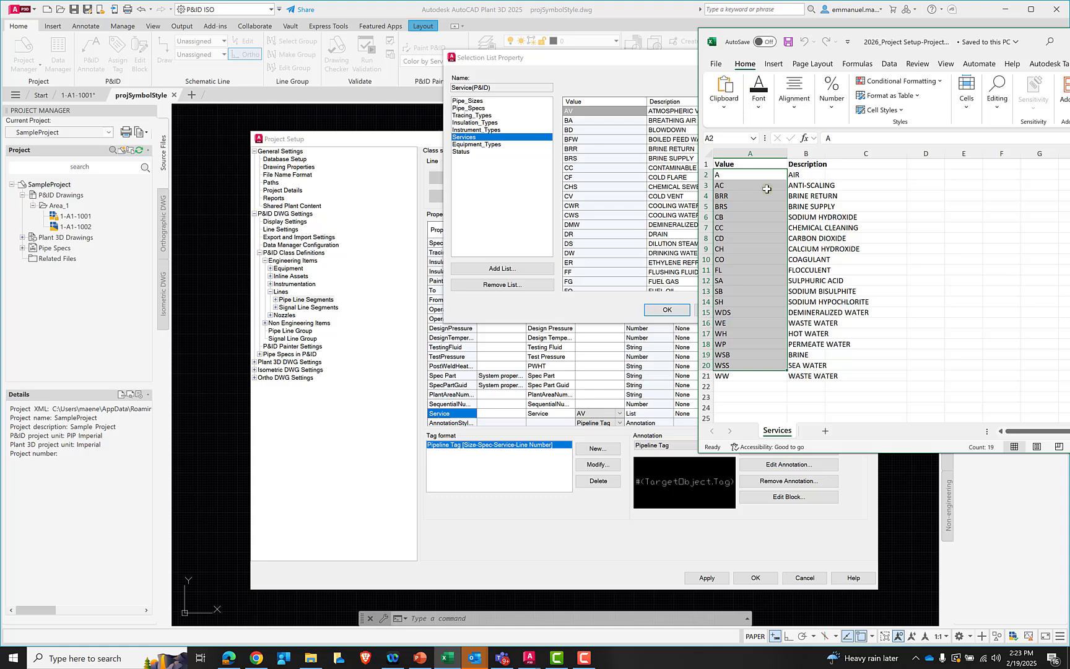
left_click(767, 190)
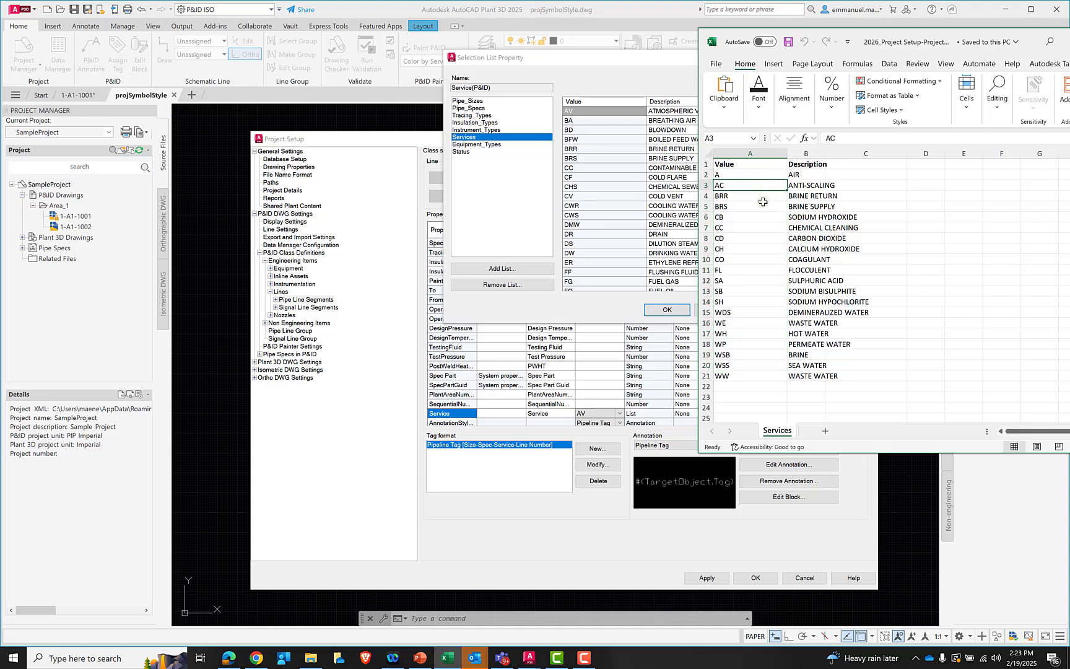
left_click(765, 197)
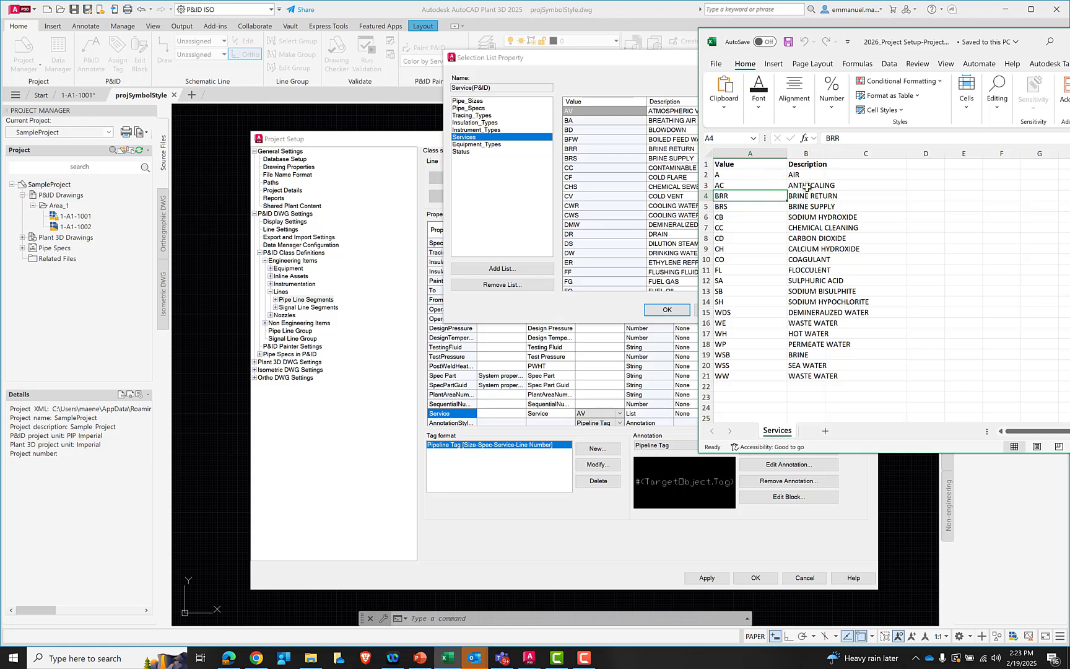
left_click_drag(750, 184, 844, 368)
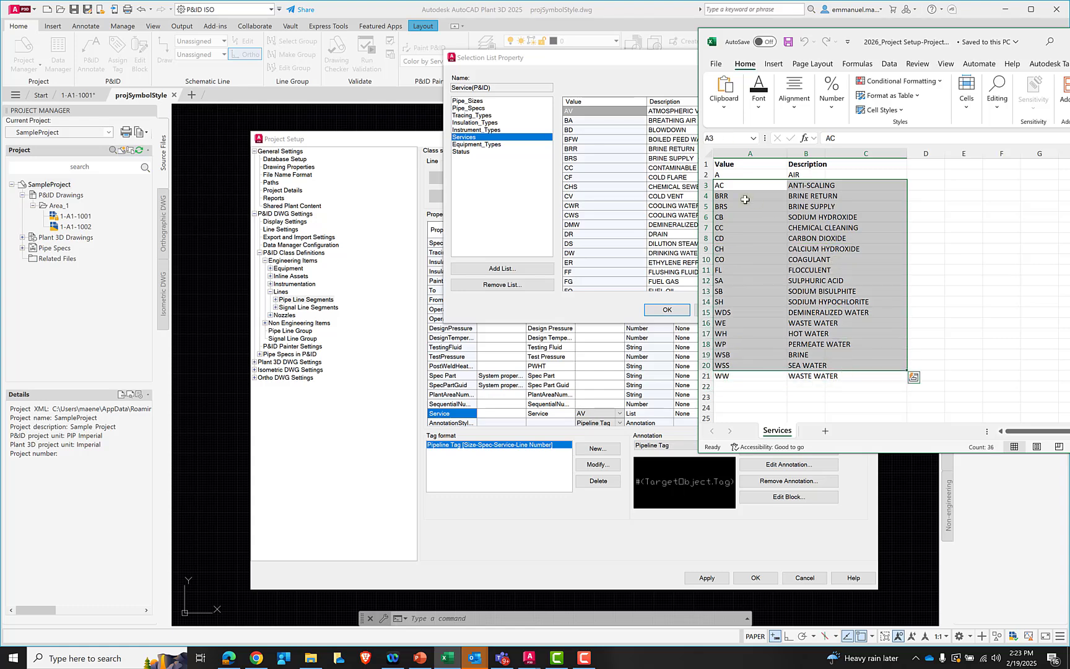
left_click(730, 195)
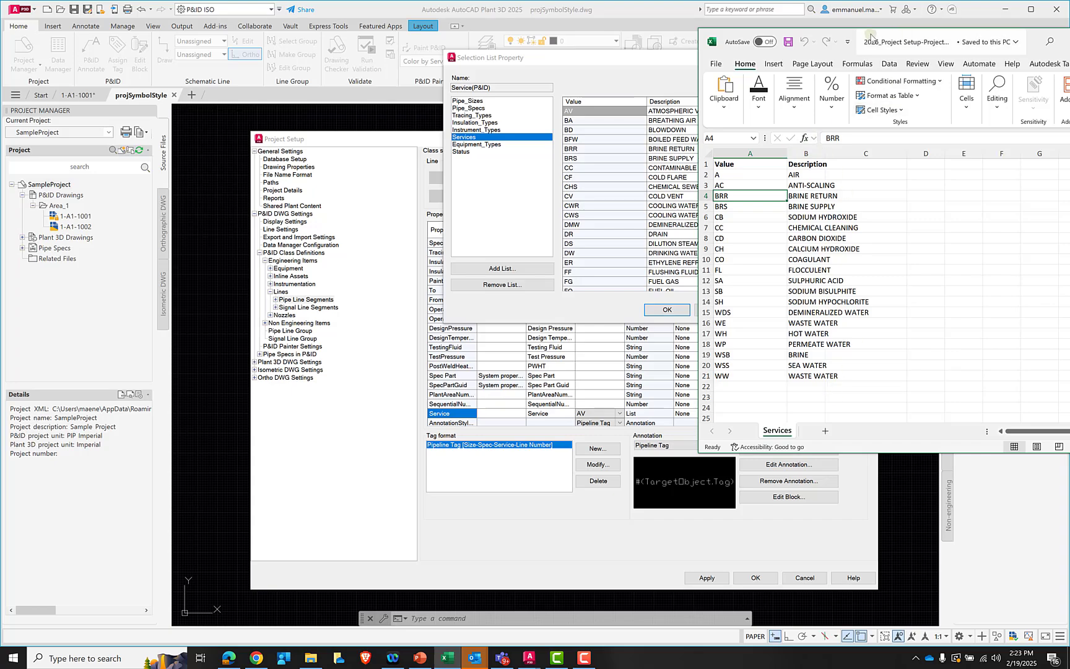
left_click_drag(855, 42, 579, 59)
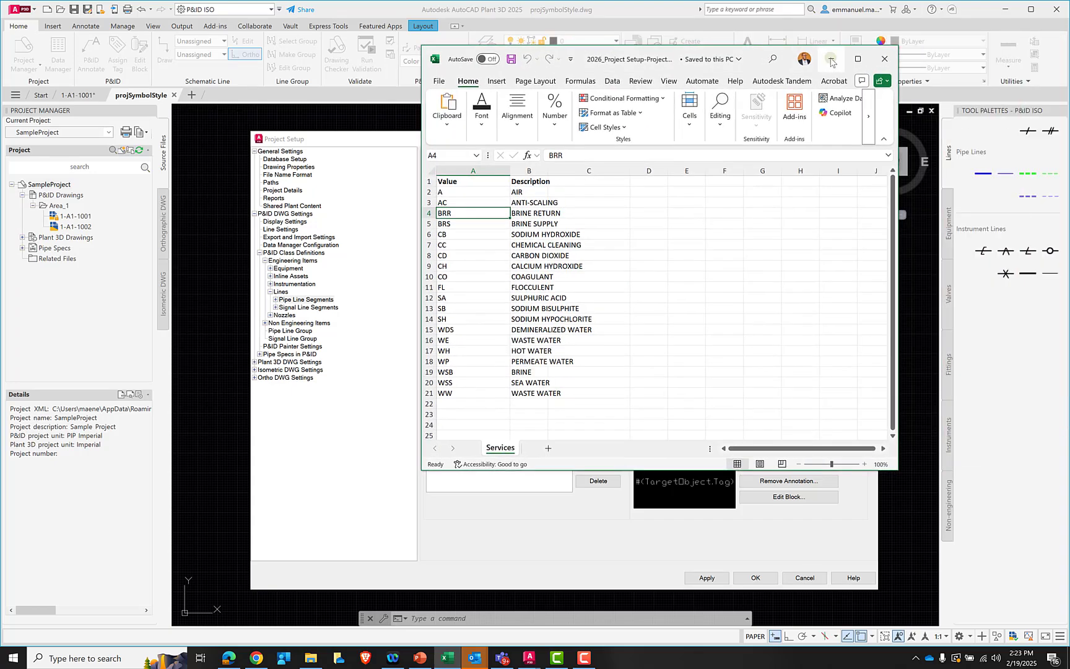
left_click_drag(771, 59, 317, 62)
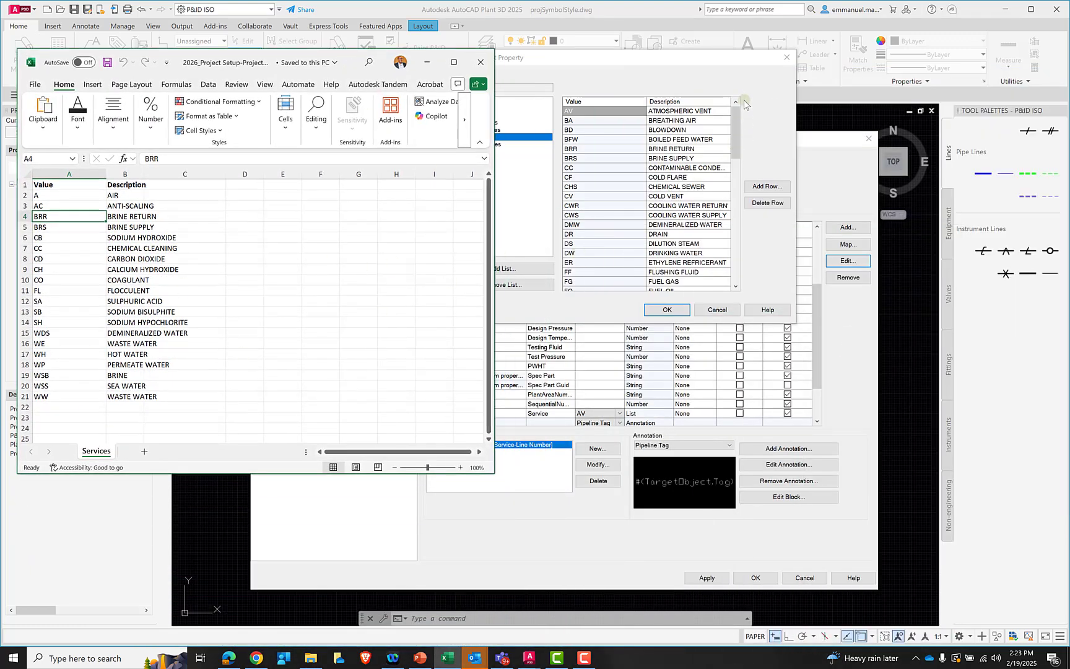
left_click_drag(687, 65, 818, 64)
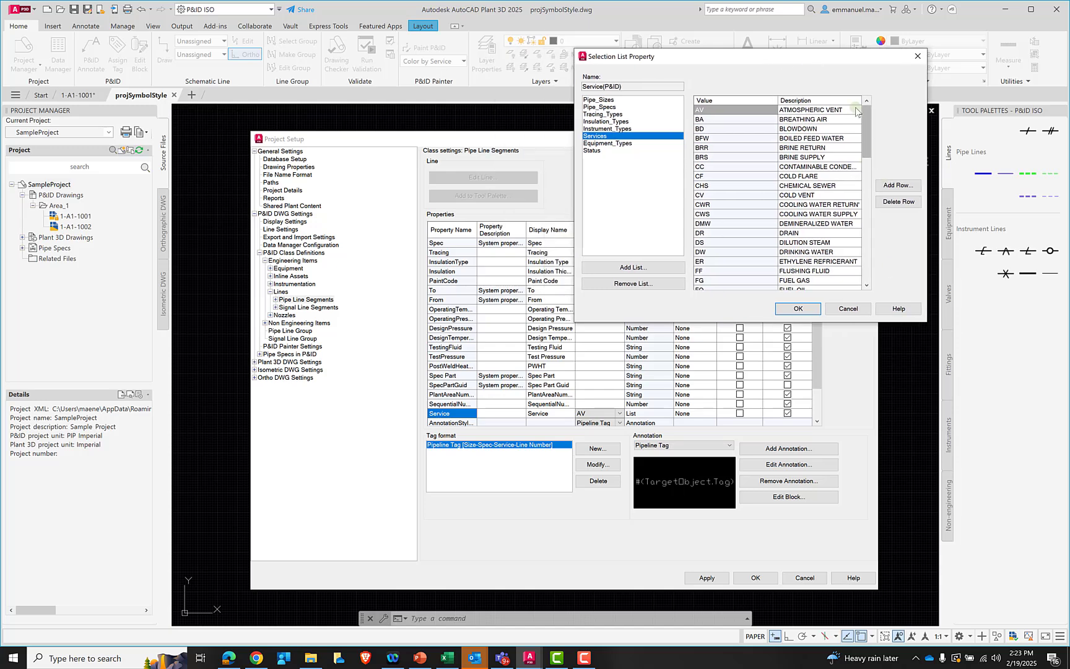
left_click_drag(863, 139, 864, 255)
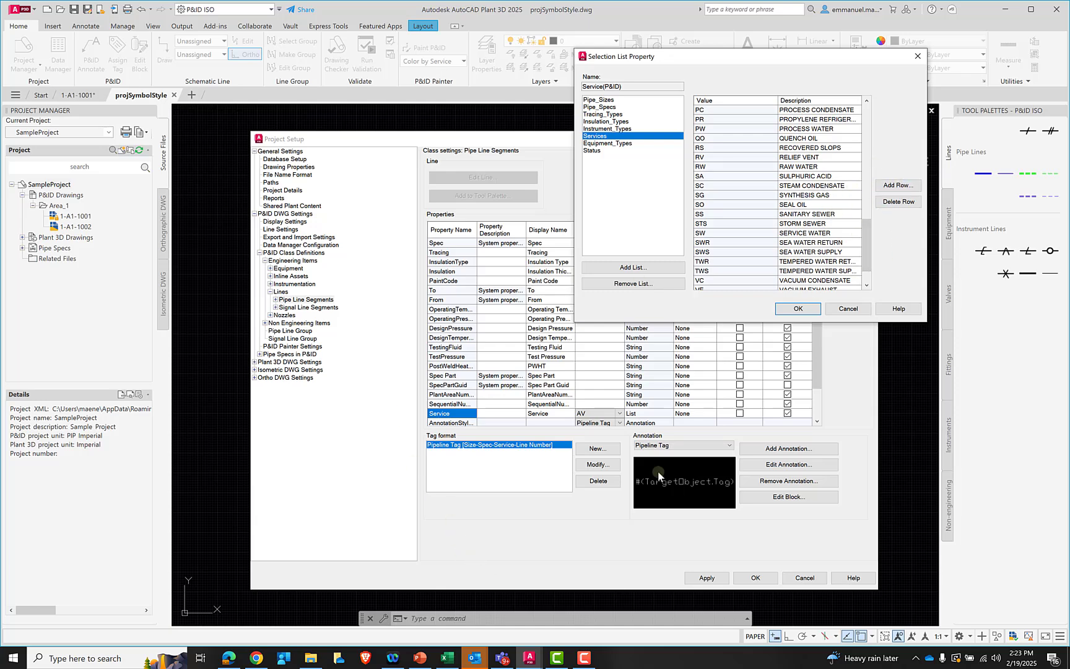
left_click(447, 657)
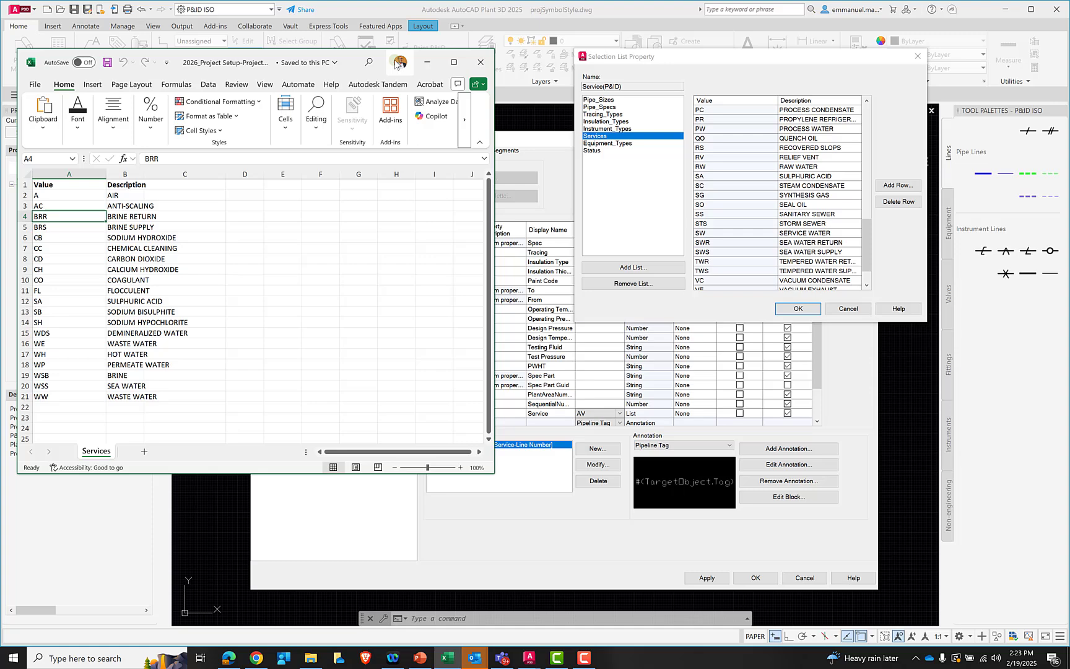
left_click(427, 62)
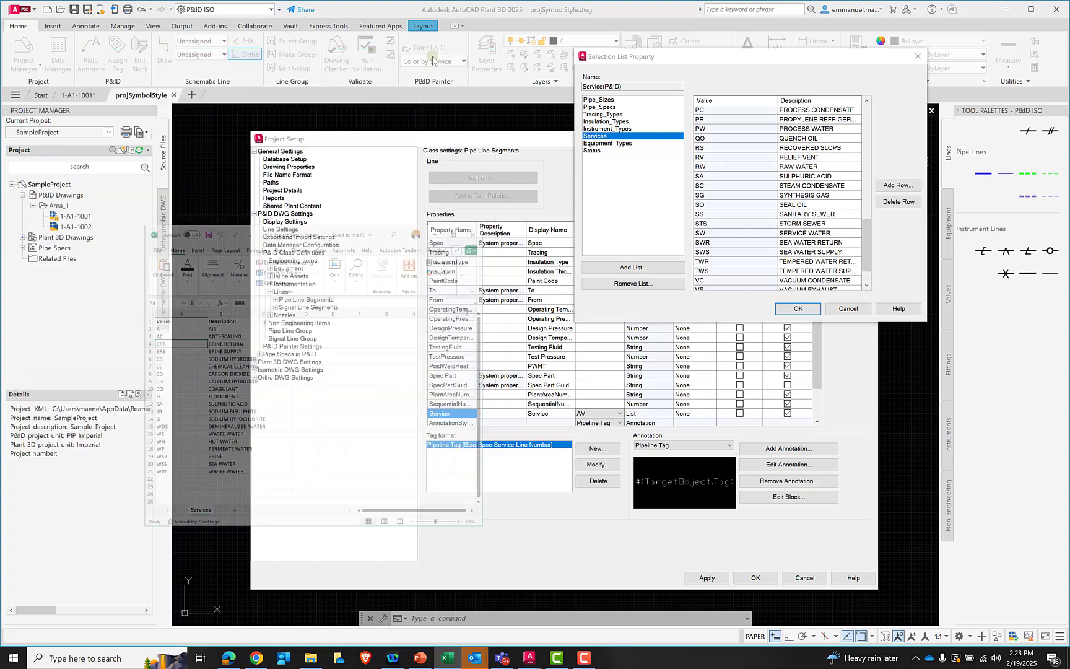
- Add service code WDS with description Demineralized Water to the Services list
left_click(897, 185)
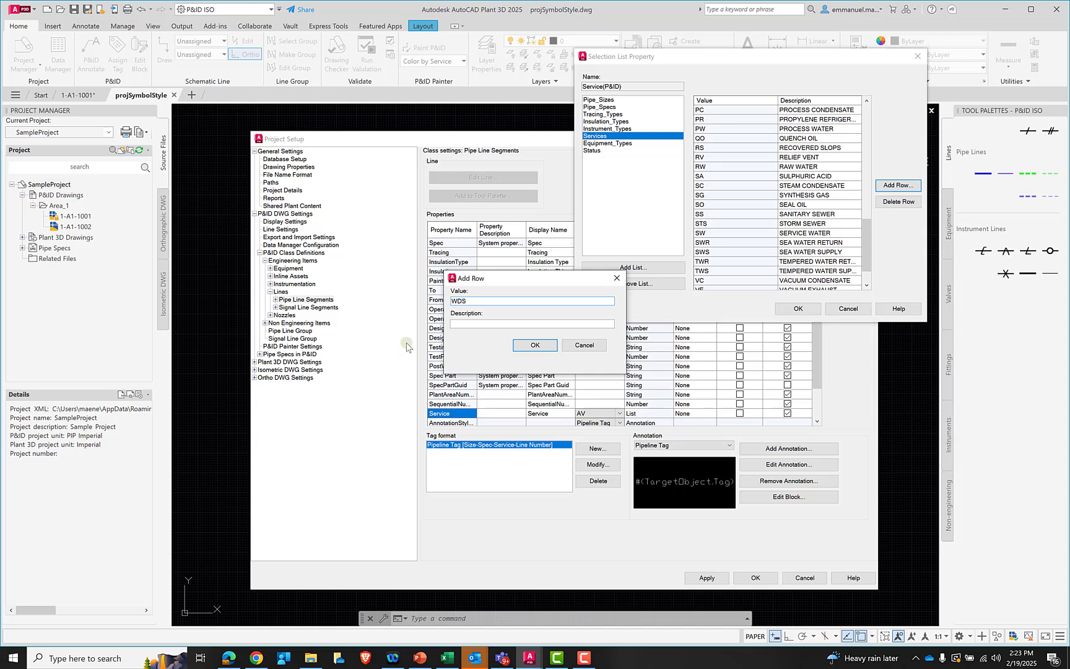
left_click(463, 324)
left_click(534, 345)
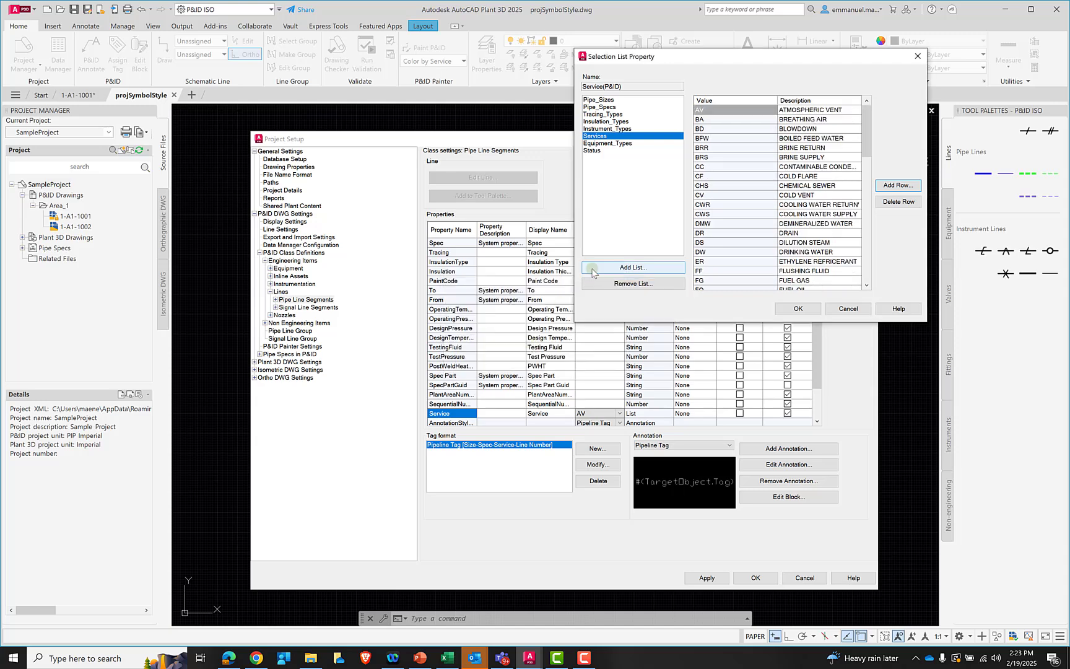
- Delete the WF Warm Flare row and save the list changes
left_click_drag(866, 138, 851, 262)
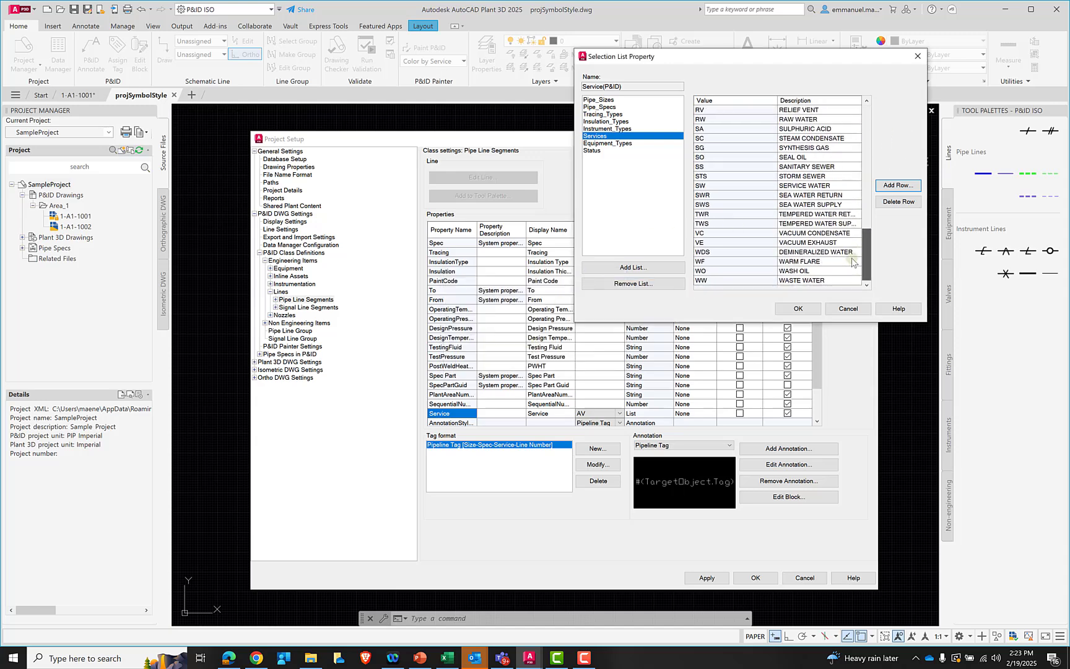
left_click(790, 262)
left_click(704, 263)
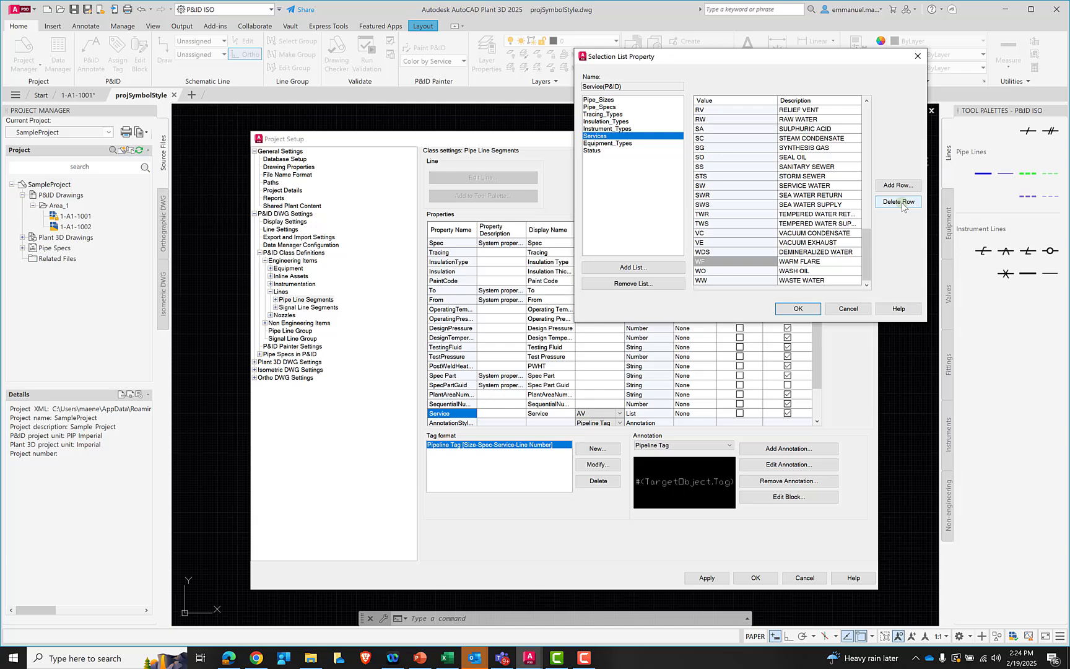
left_click(888, 202)
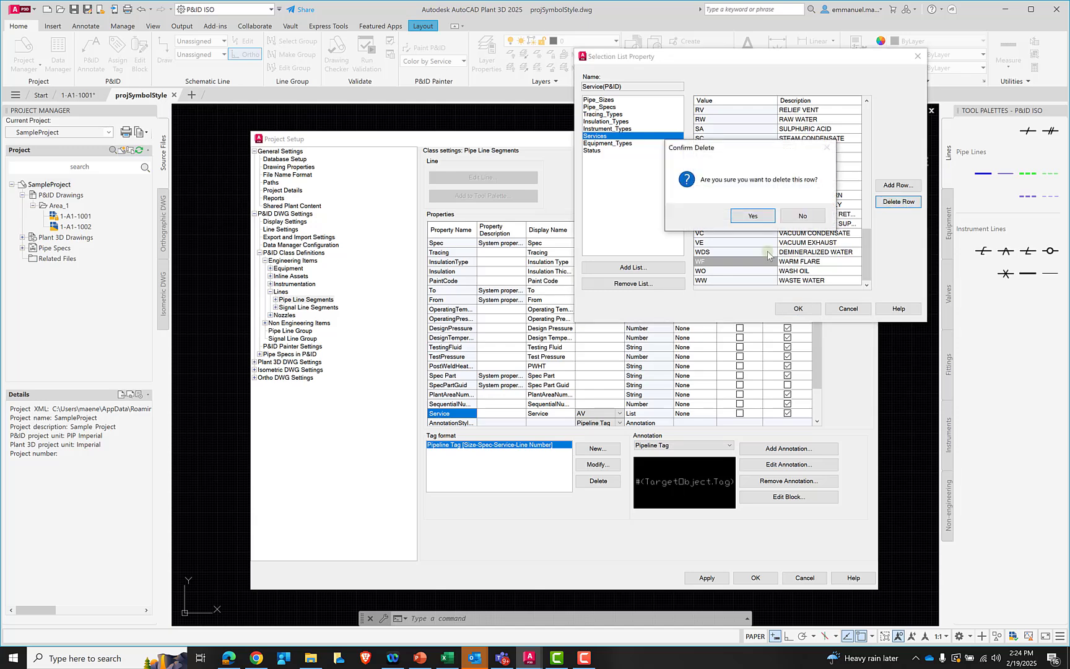
left_click(757, 216)
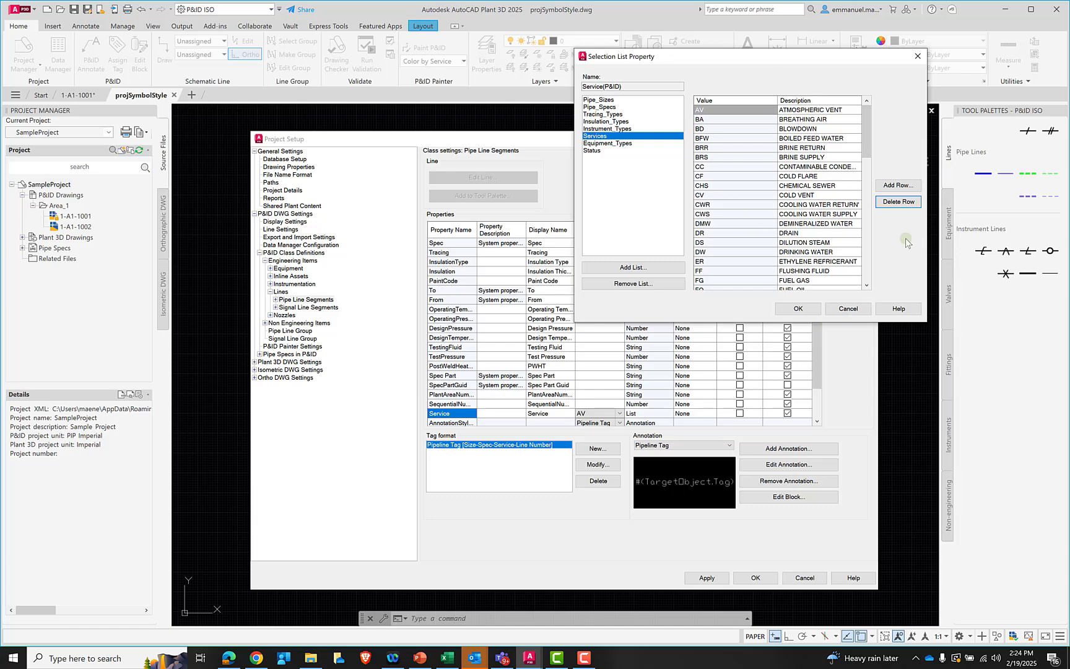
left_click(792, 309)
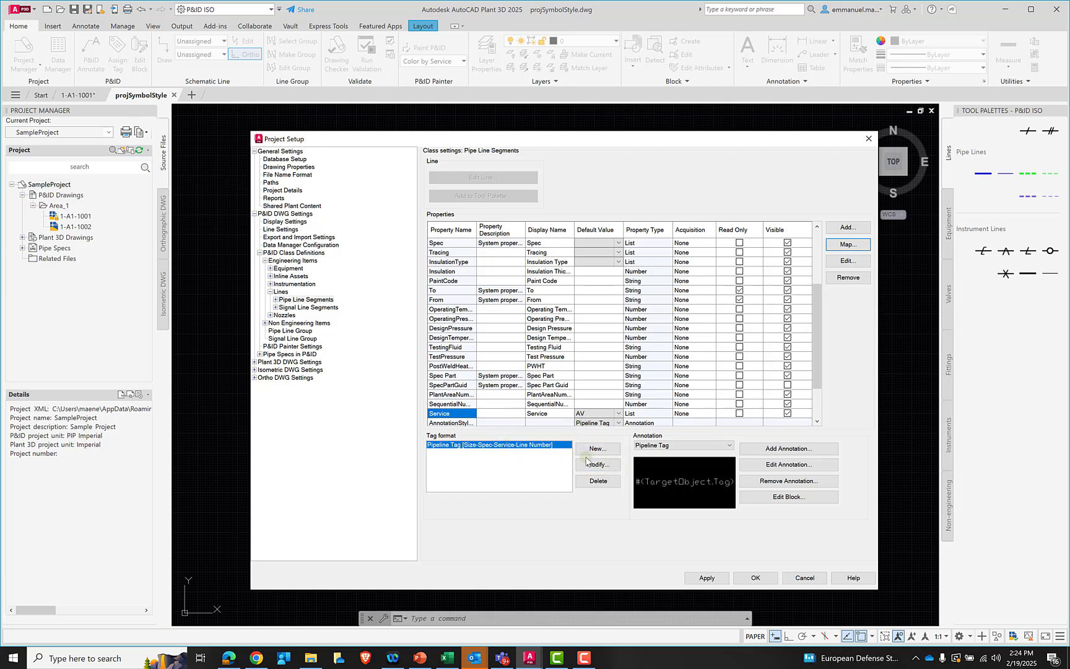
- Create a new pipeline tag format from the existing one, named PID Custom tag
left_click(475, 451)
left_click(598, 449)
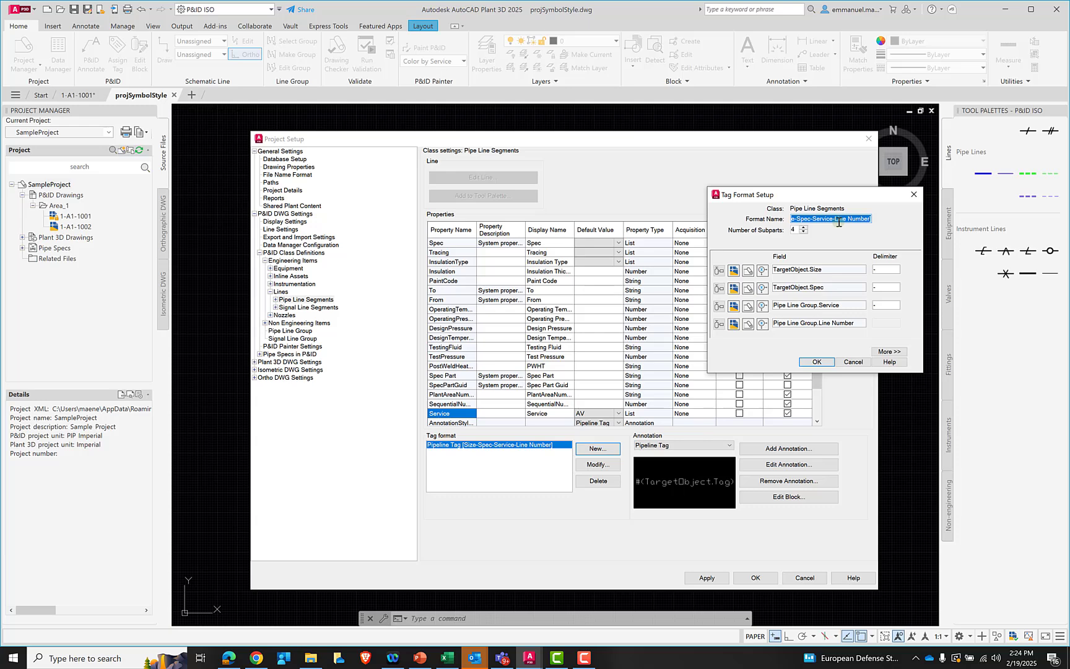
type("pi")
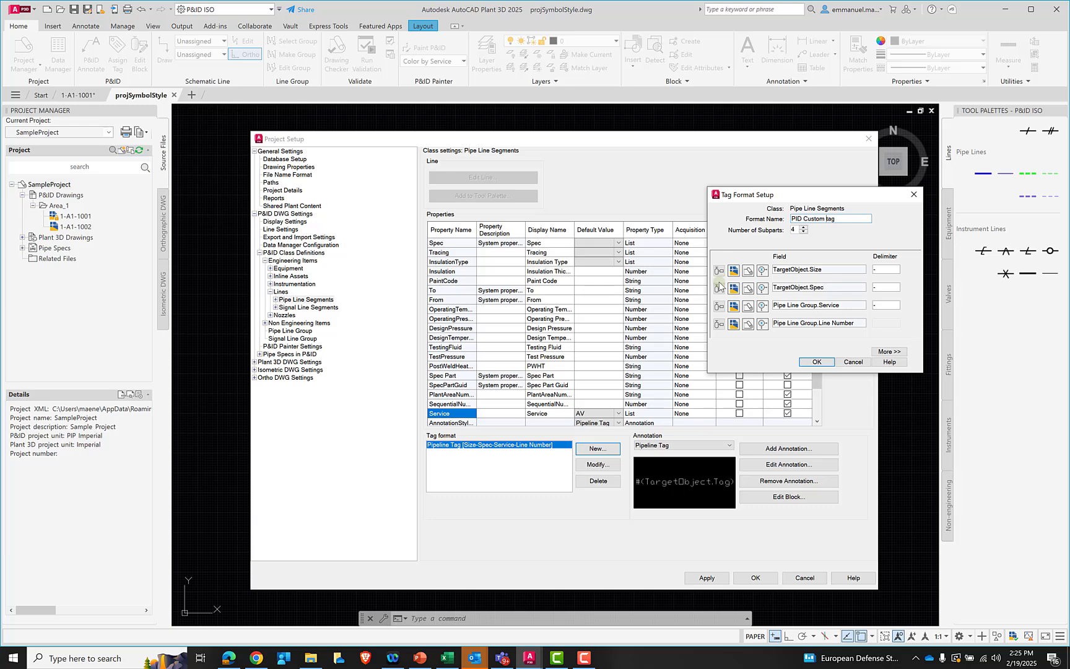
- Set the second tag field to TargetObject.Service
left_click(719, 288)
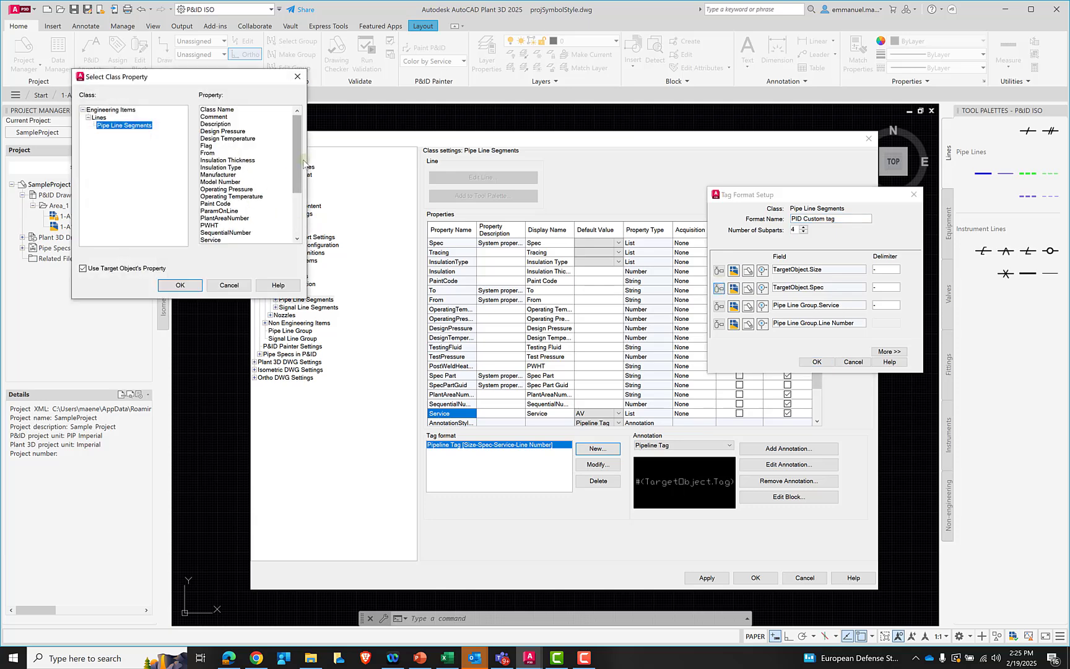
scroll(288, 196, "down", 3)
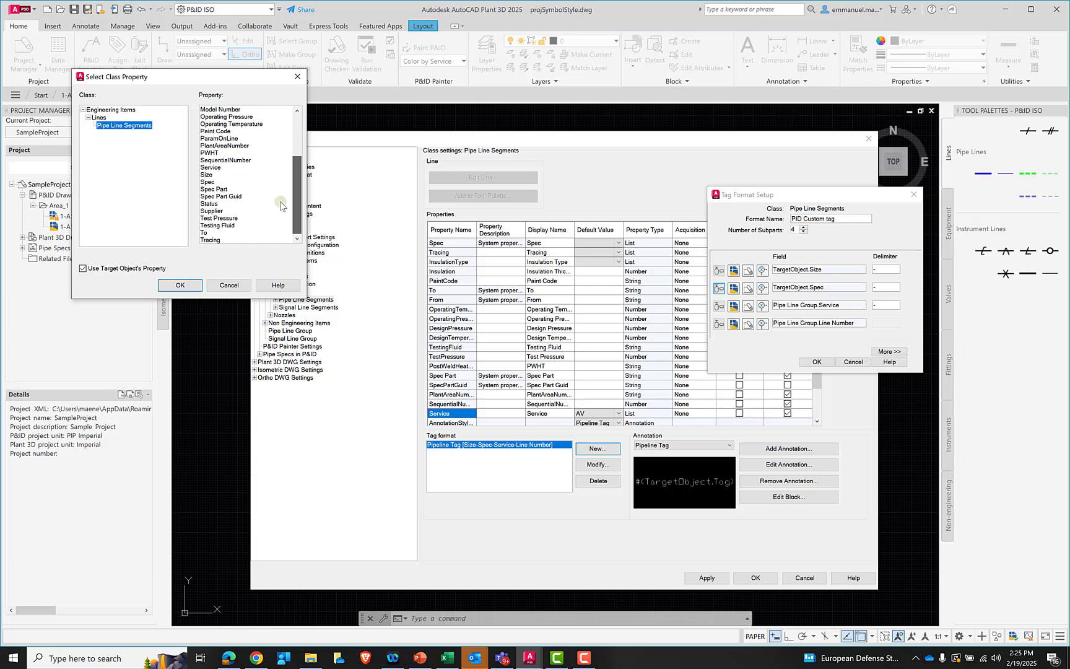
left_click(211, 168)
left_click(180, 285)
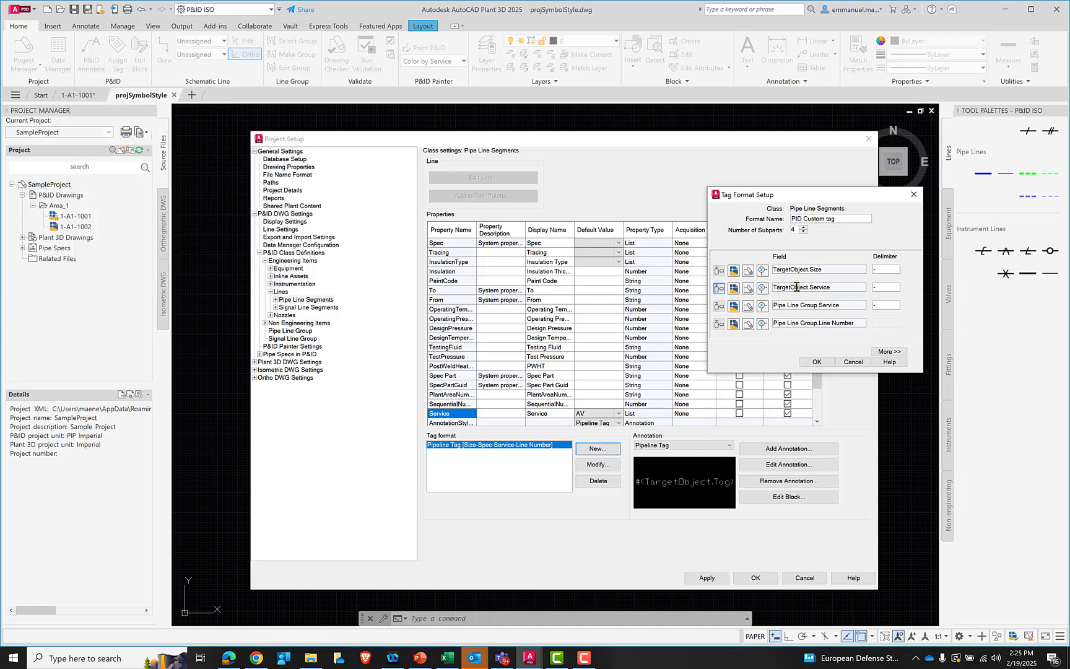
- Set the third tag field to Pipe Line Segments.PlantAreaNumber
left_click(719, 307)
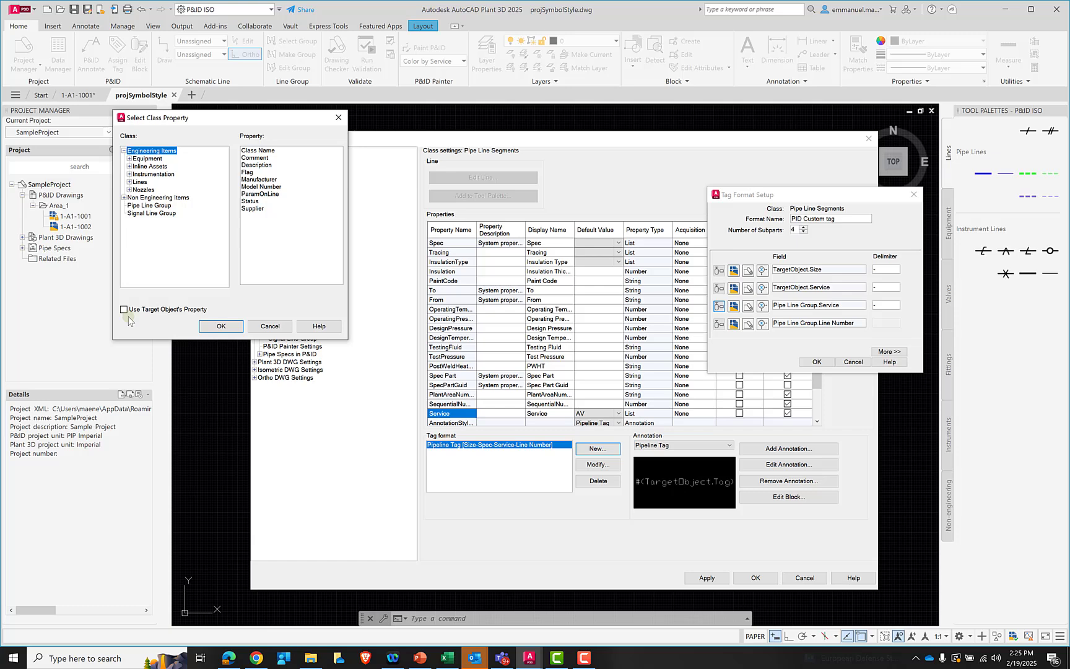
left_click(148, 167)
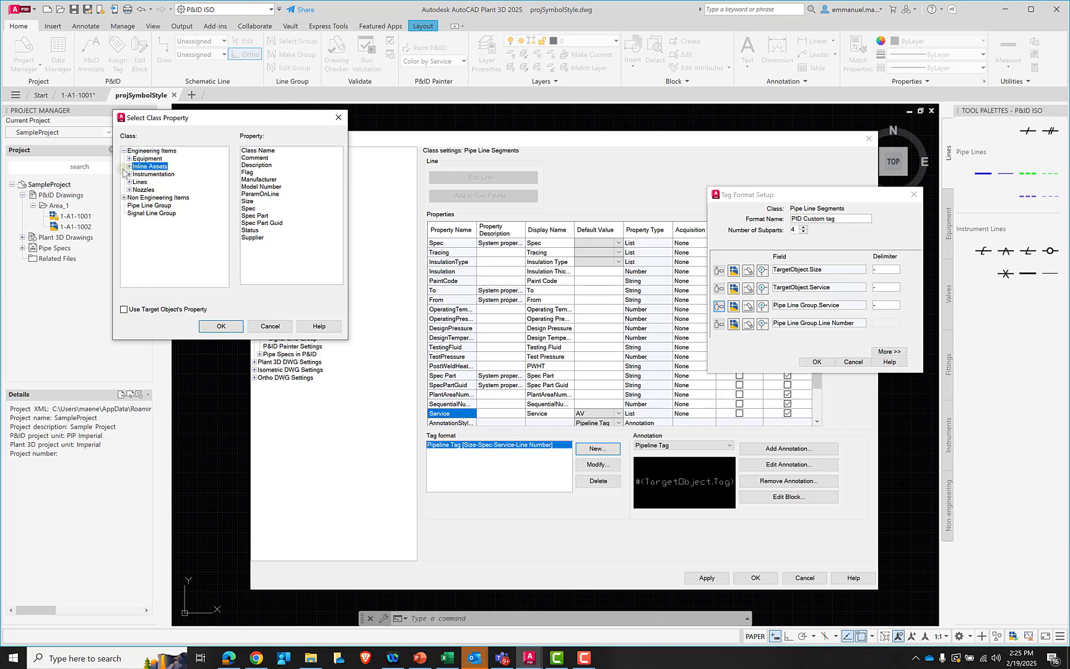
left_click(128, 167)
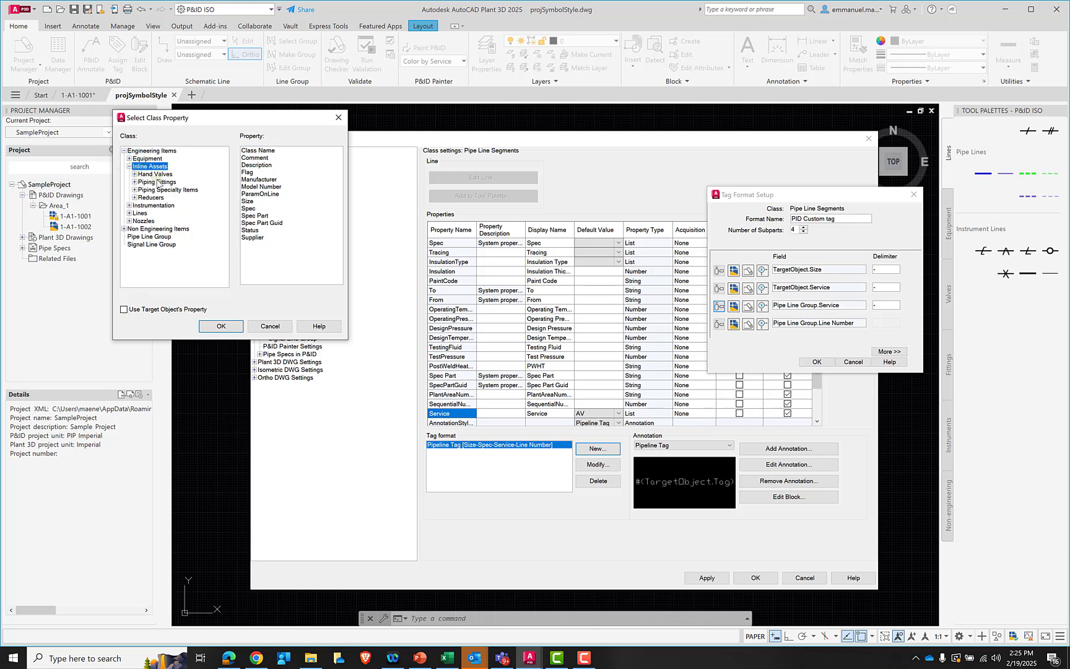
left_click(129, 213)
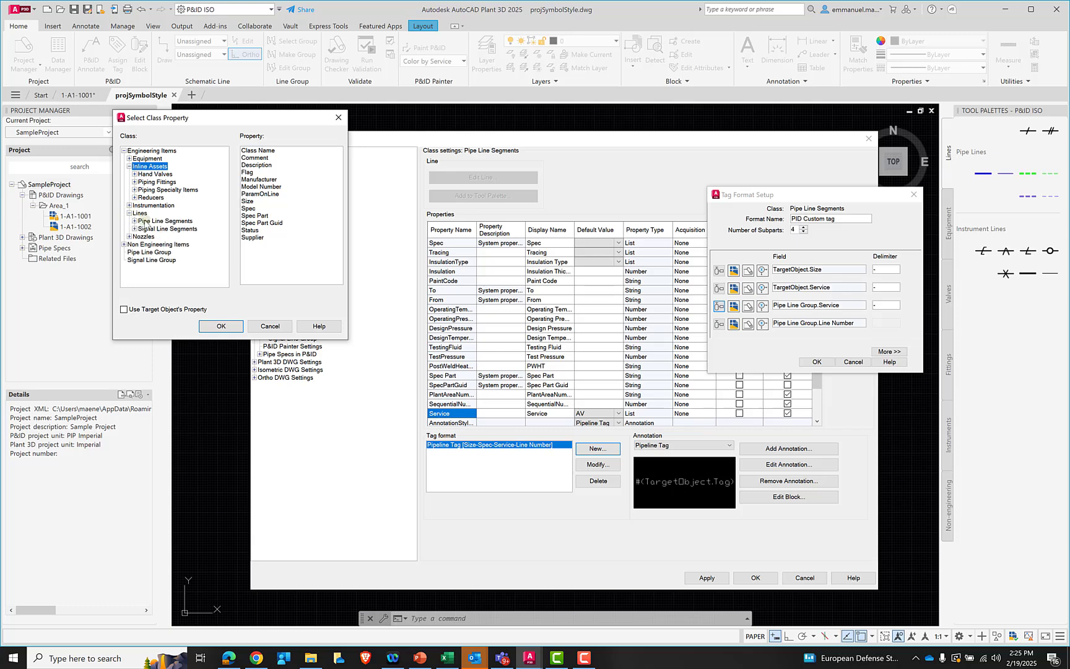
left_click(156, 221)
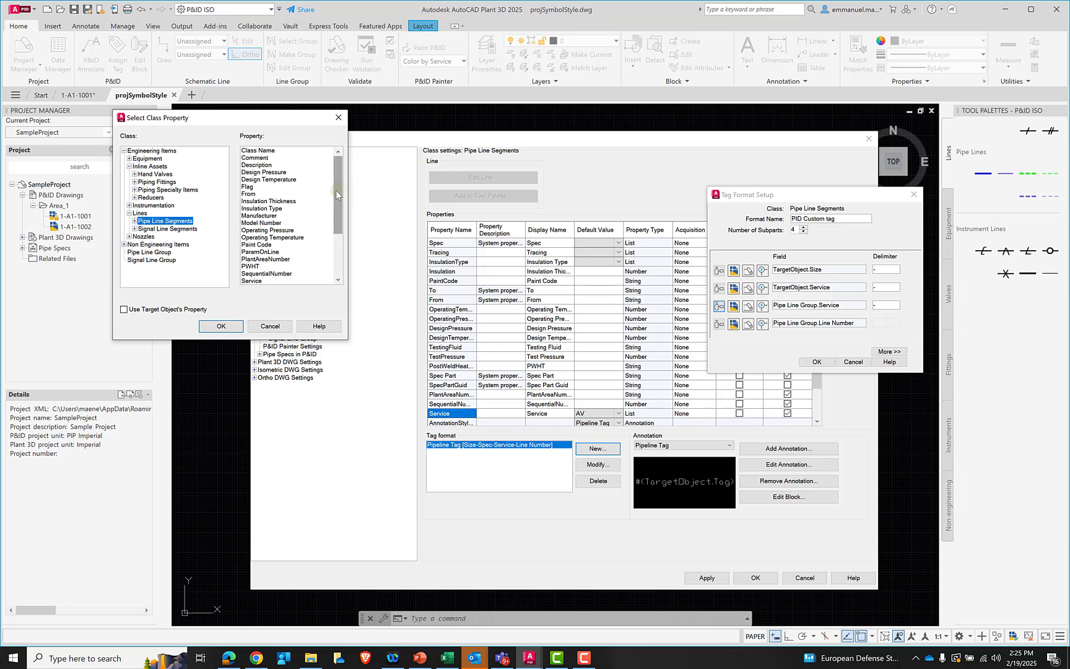
scroll(335, 190, "down", 2)
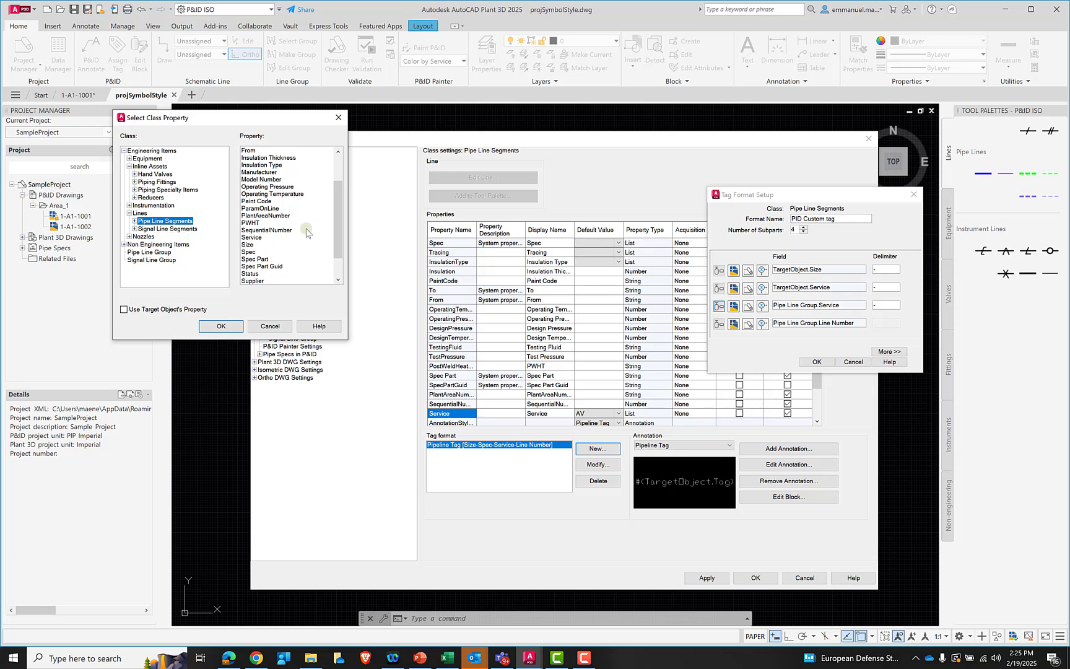
left_click(281, 223)
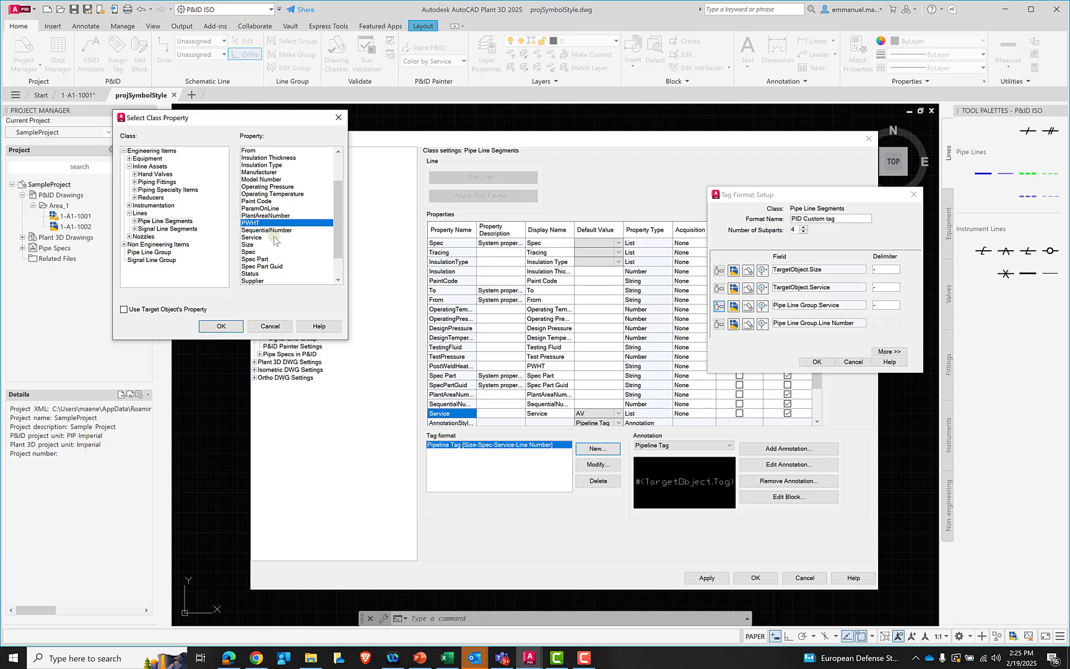
left_click(270, 215)
left_click(221, 327)
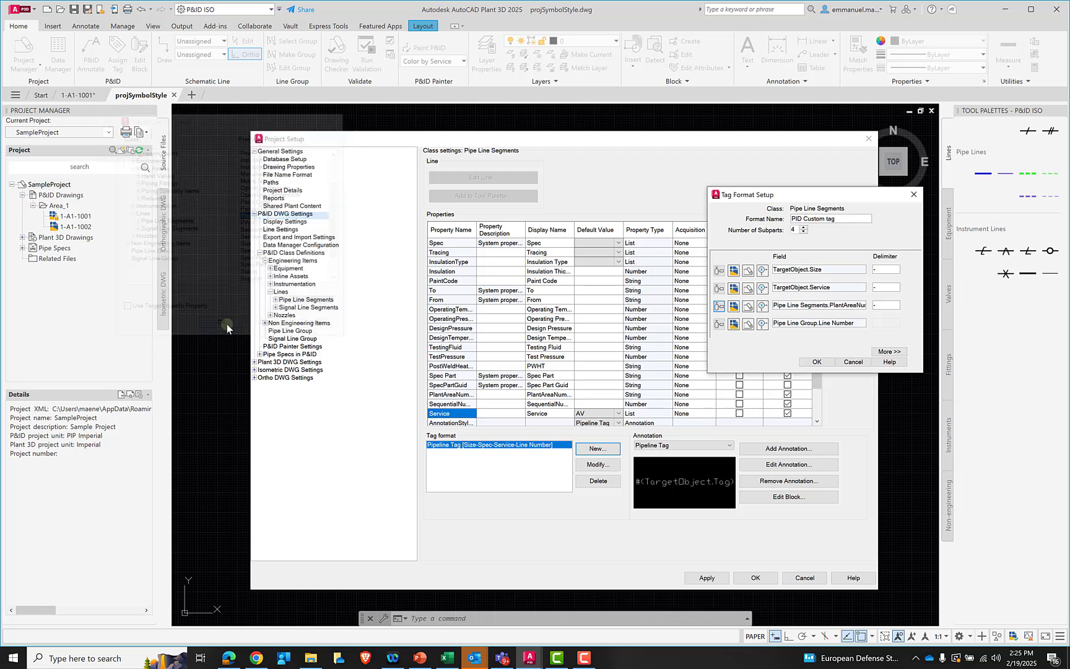
- Set the fourth tag field to Pipe Line Segments.SequentialNumber
left_click(718, 323)
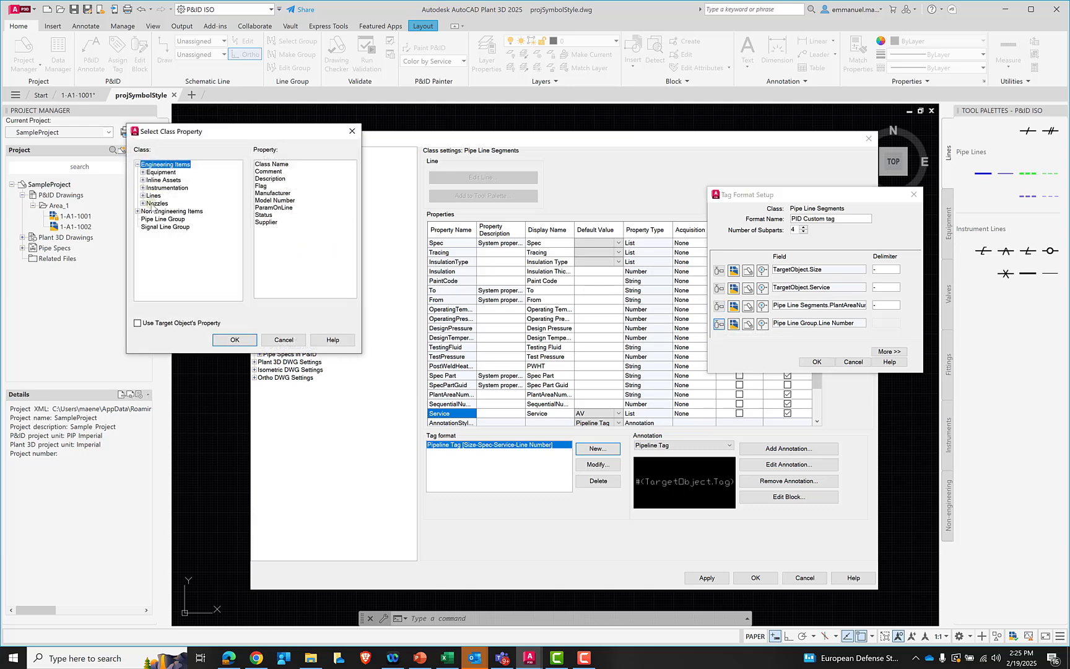
left_click(158, 180)
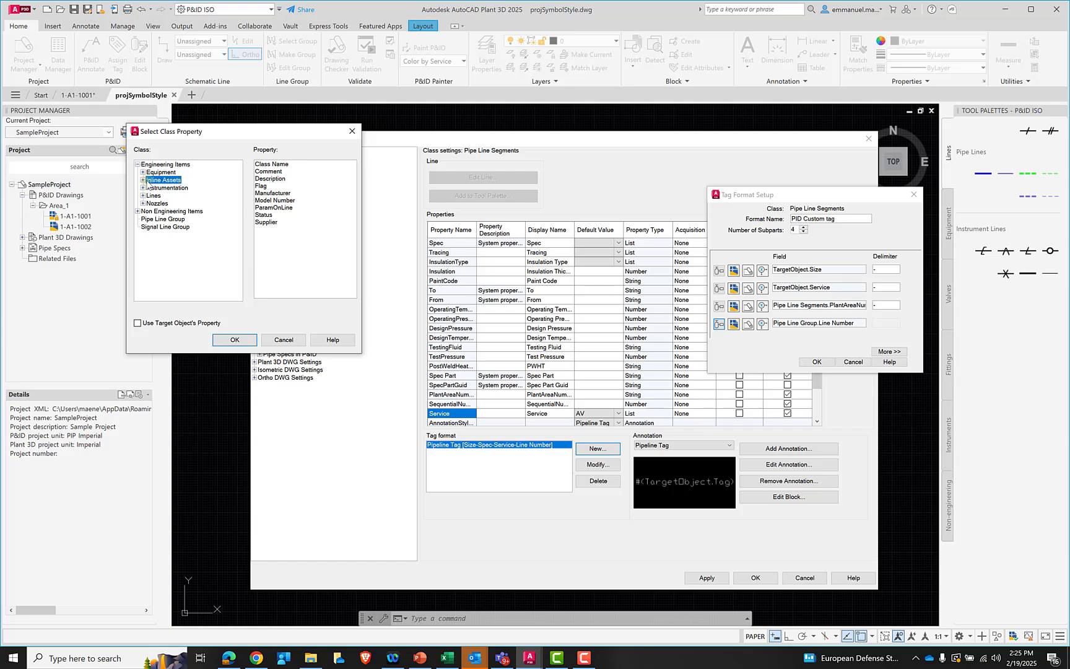
left_click(143, 181)
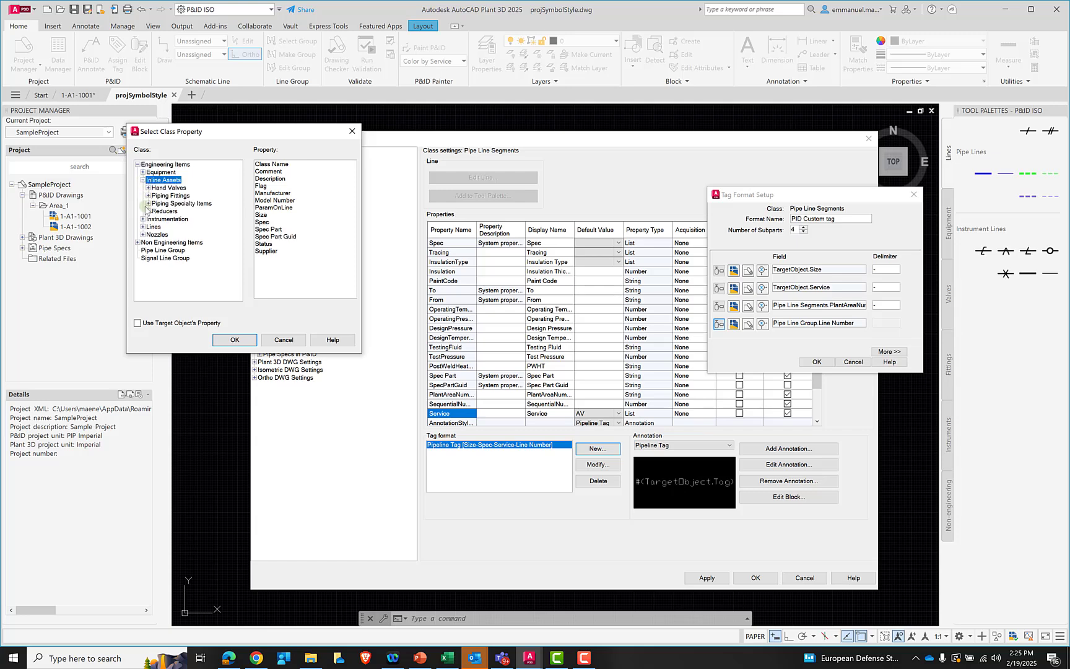
left_click(143, 226)
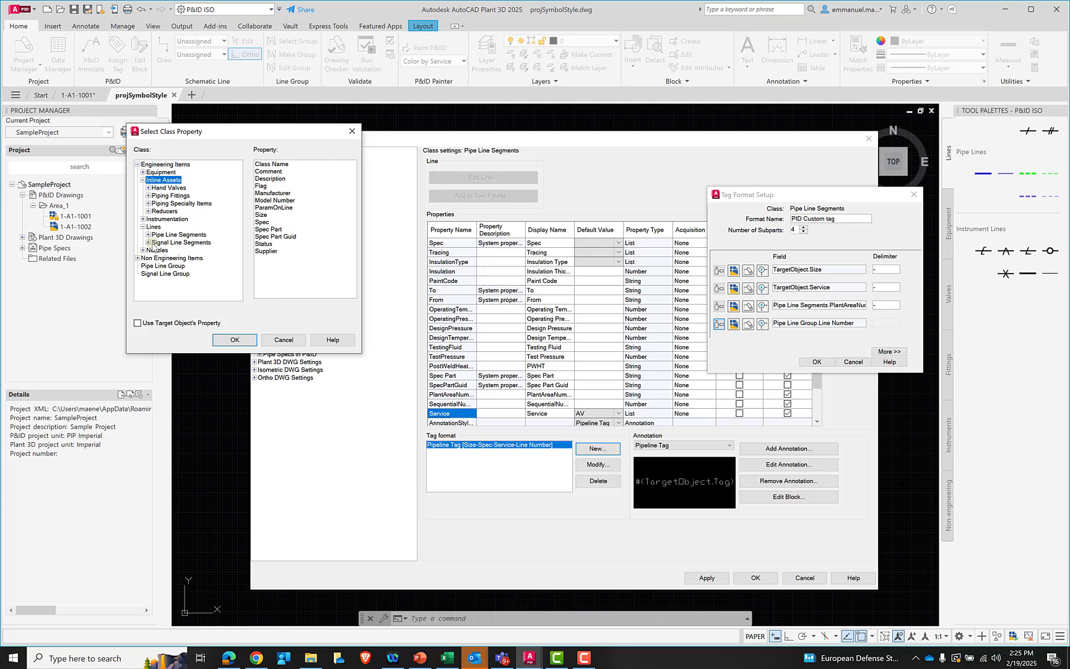
left_click(148, 235)
left_click(174, 228)
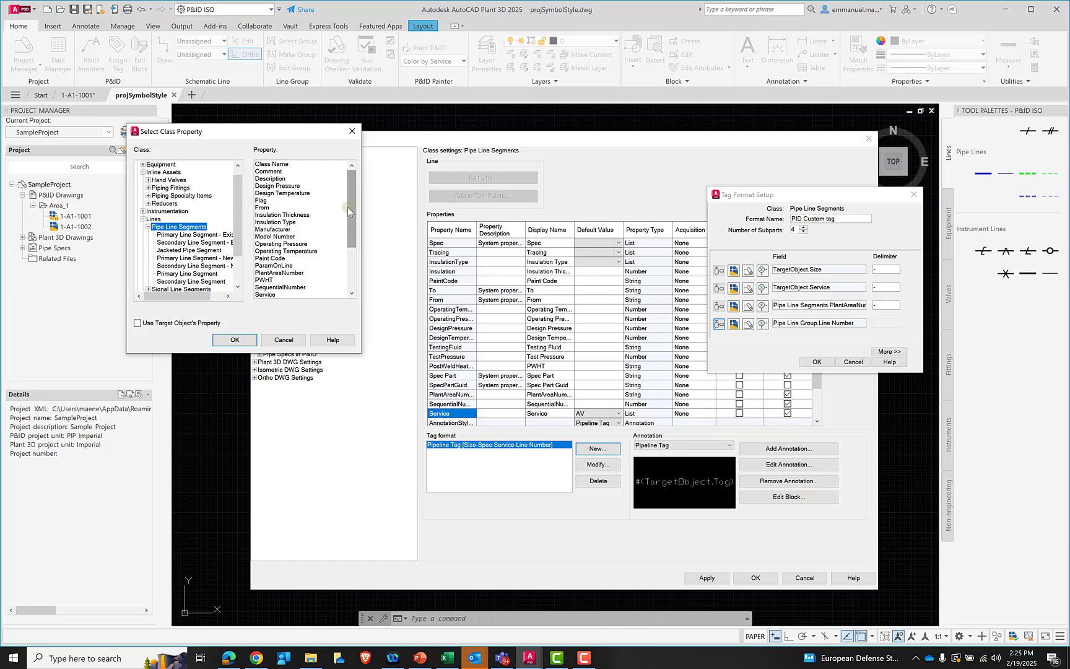
left_click_drag(347, 206, 347, 235)
left_click(281, 236)
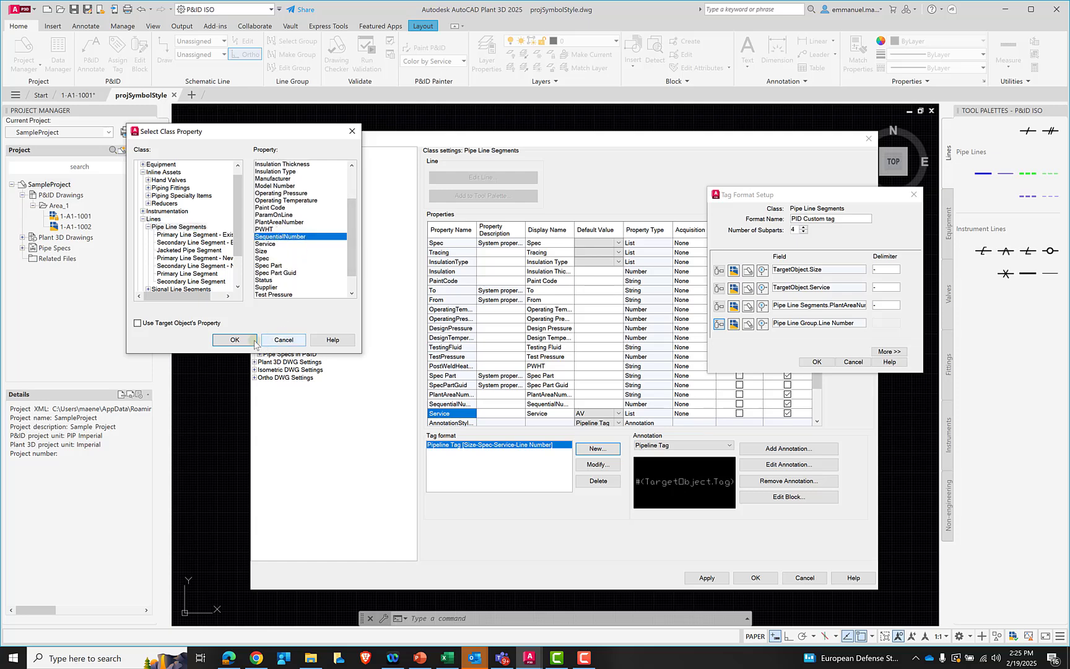
left_click(234, 340)
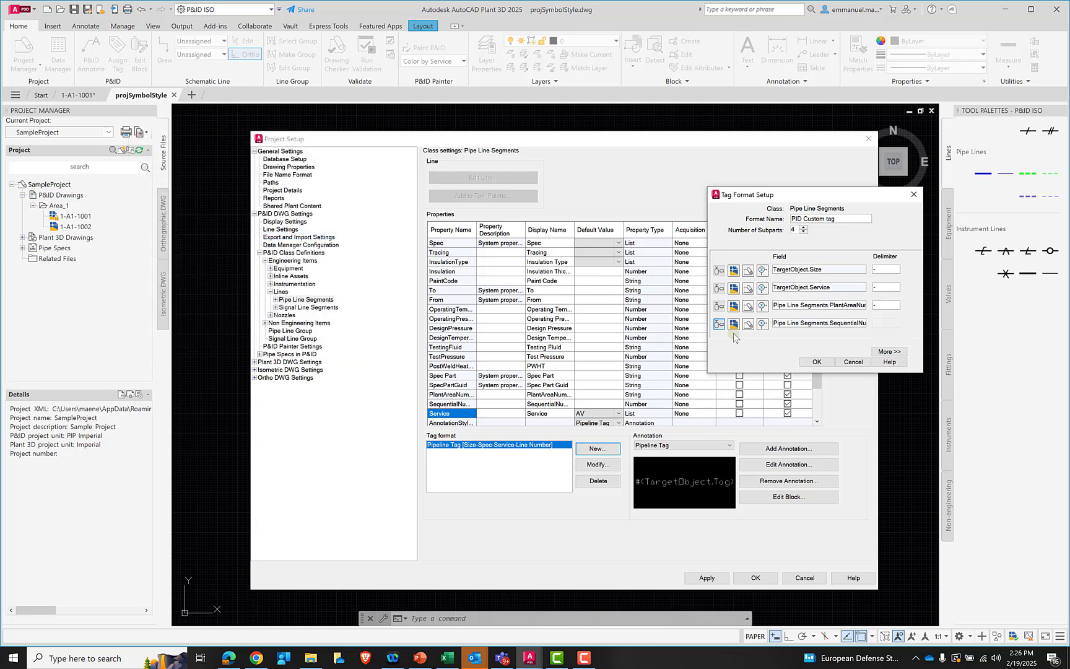
- Extend the tag to seven subparts and set the fifth field to Spec
left_click(803, 228)
left_click(803, 227)
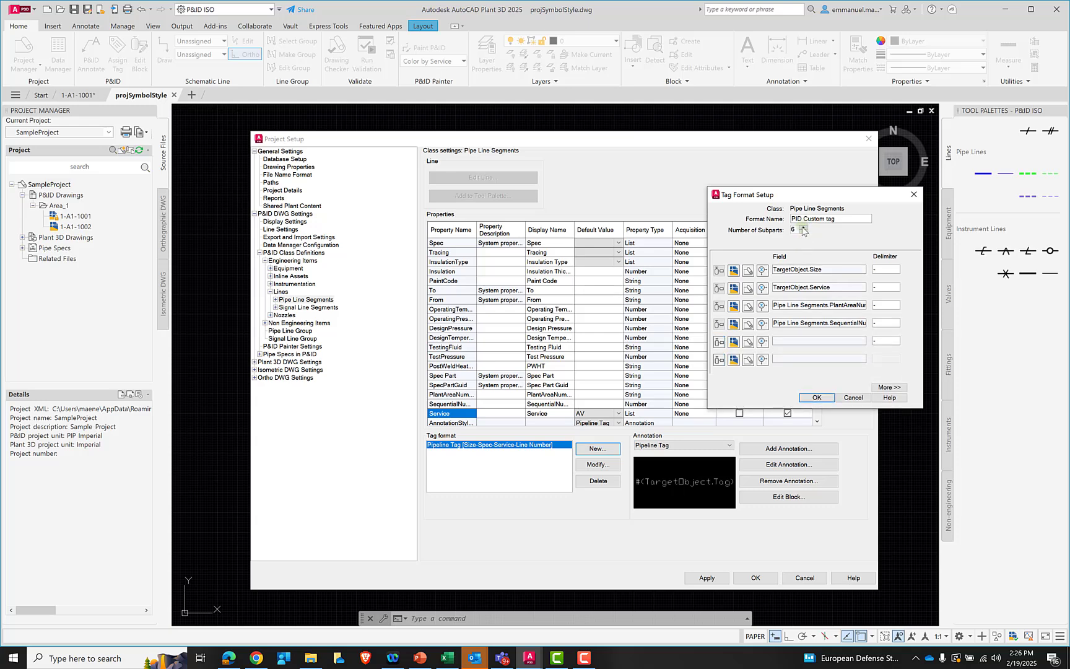
left_click(803, 227)
left_click(718, 342)
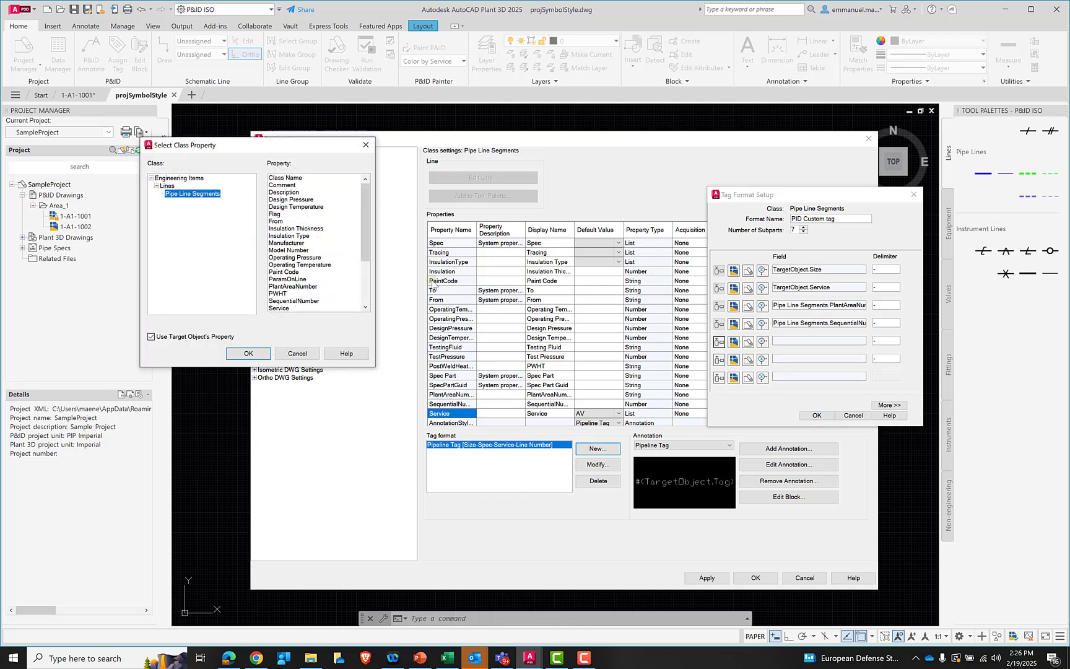
left_click_drag(360, 205, 360, 238)
left_click(286, 266)
left_click(248, 353)
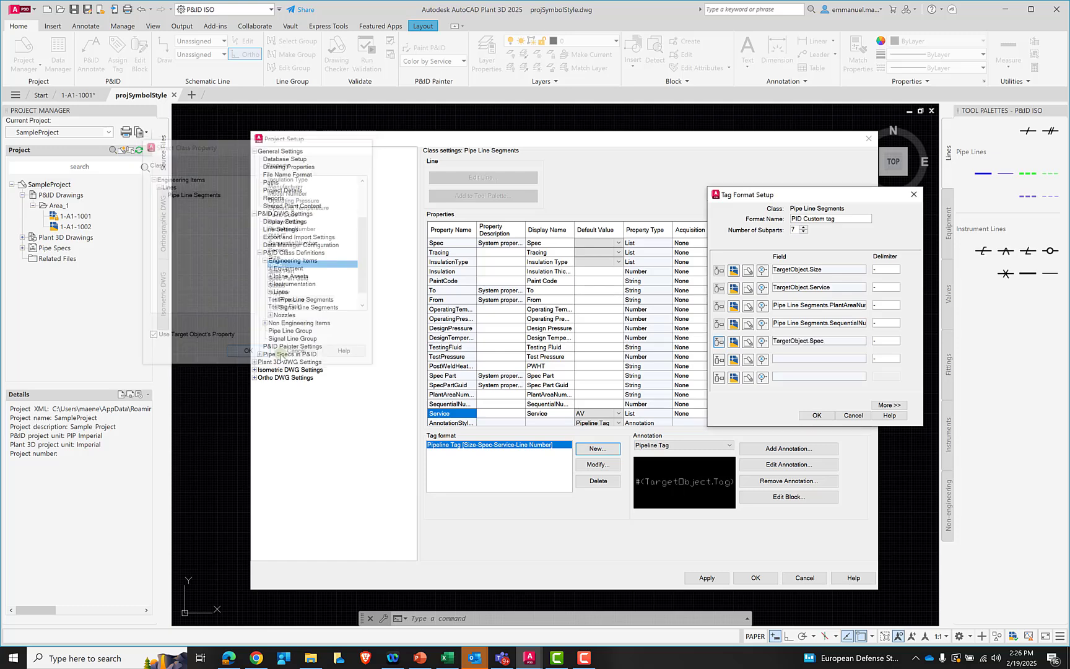
- Set the sixth field to Pipe Line Segments Insulation Type
left_click(719, 360)
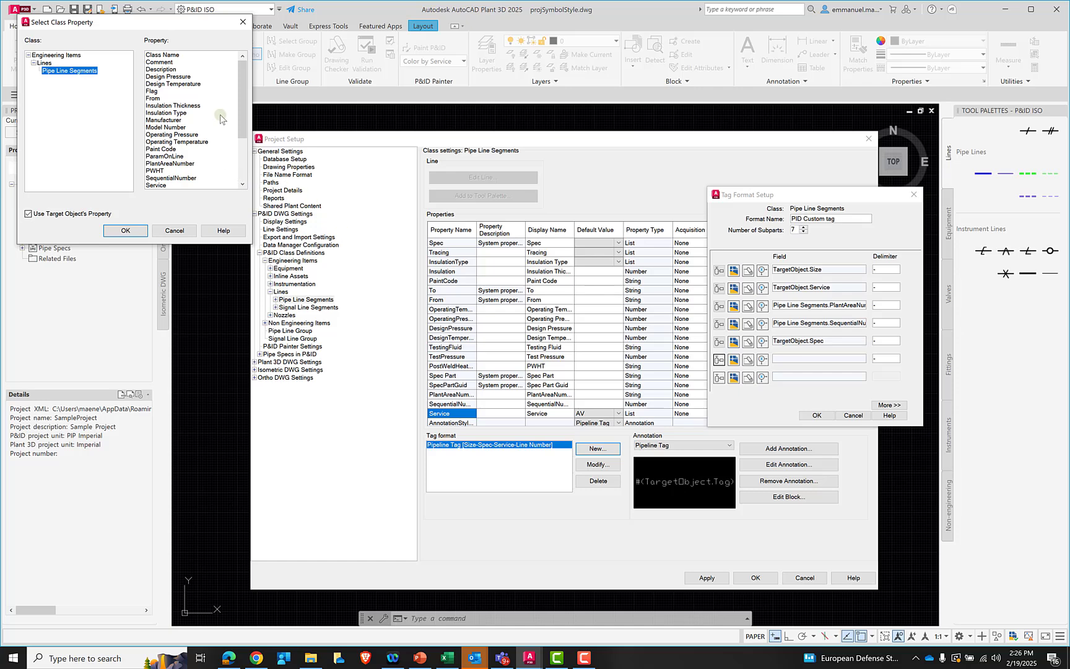
left_click_drag(244, 103, 237, 159)
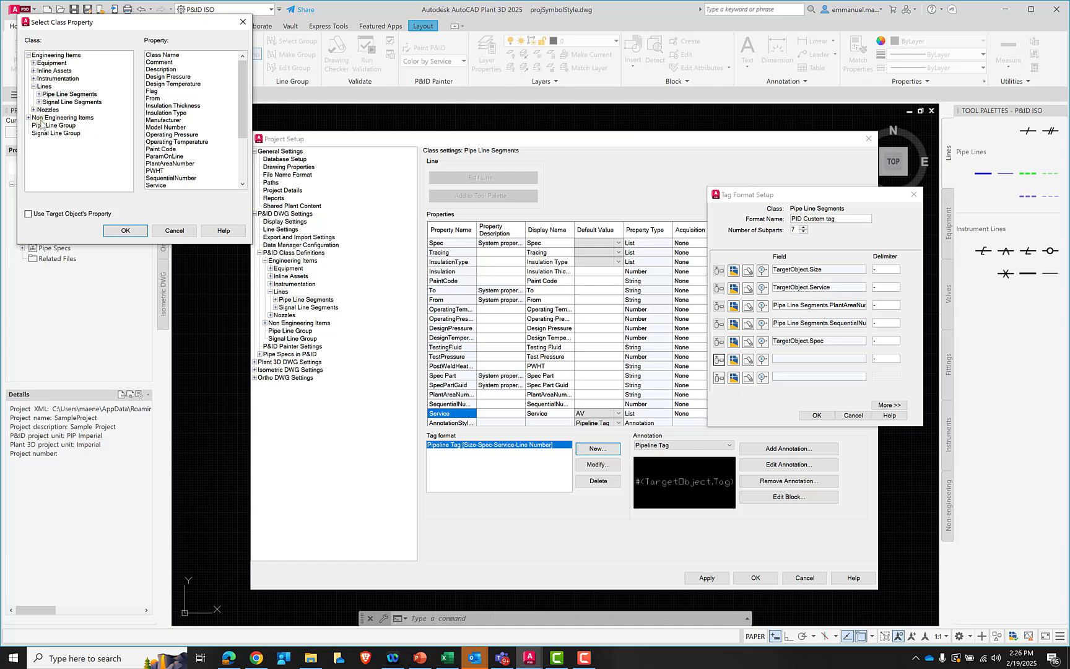
double_click(39, 94)
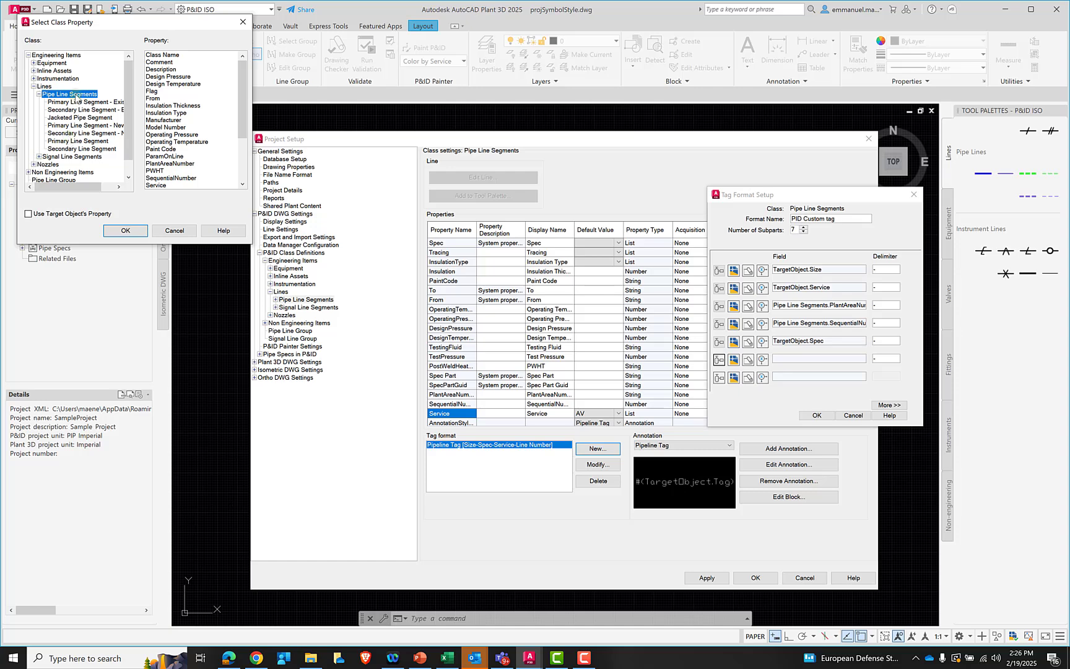
left_click(185, 113)
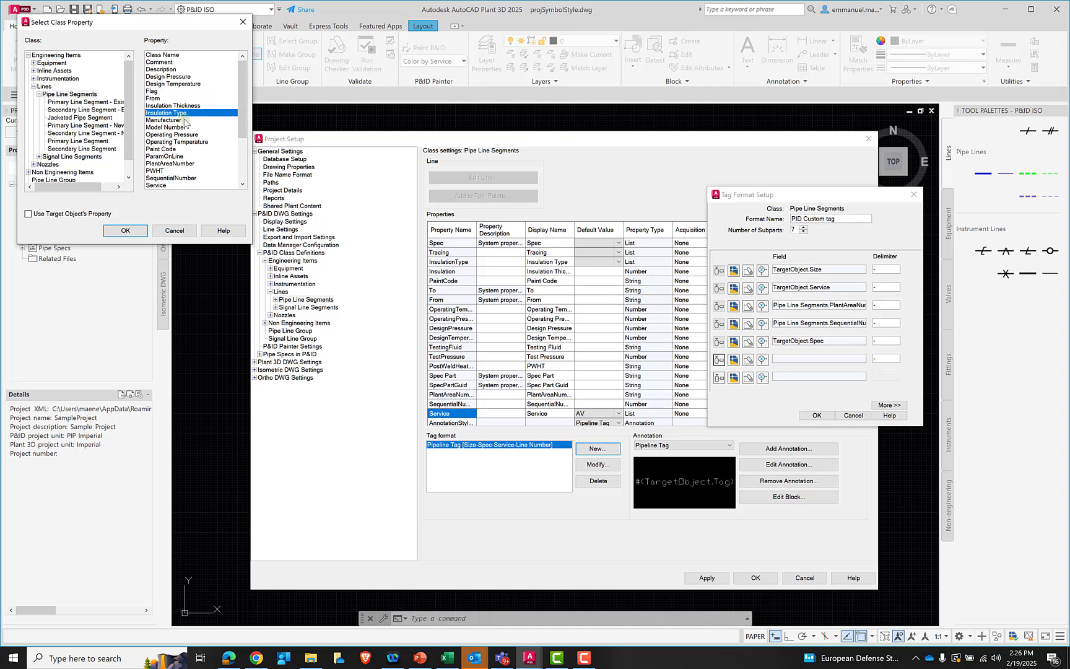
left_click(133, 233)
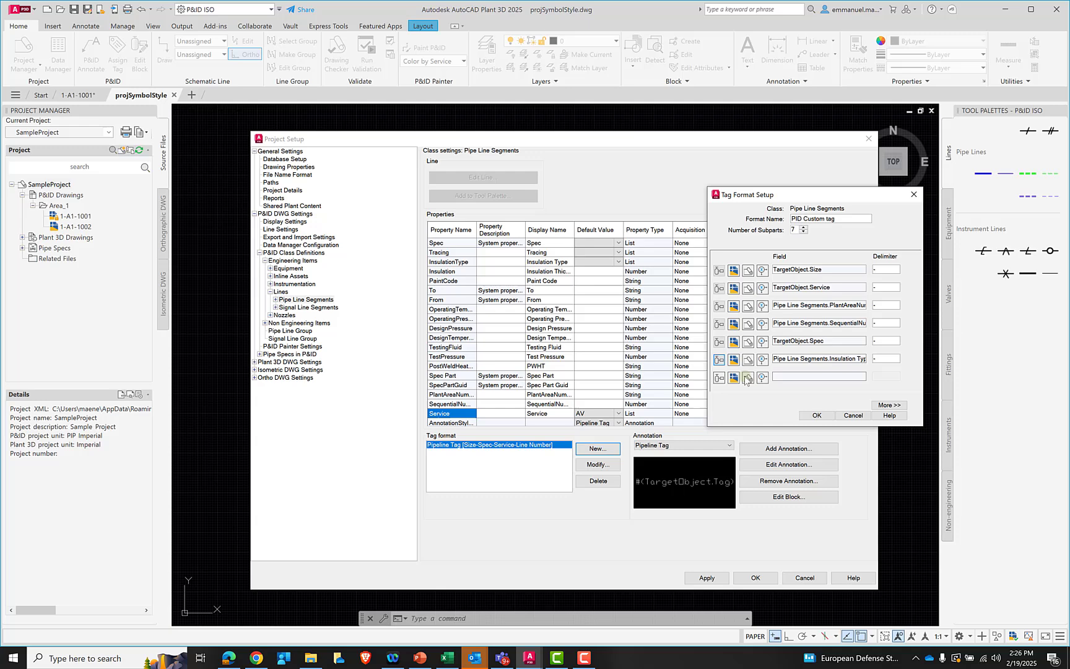
- Set the seventh field to Pipe Line Segments Tracing
left_click(719, 377)
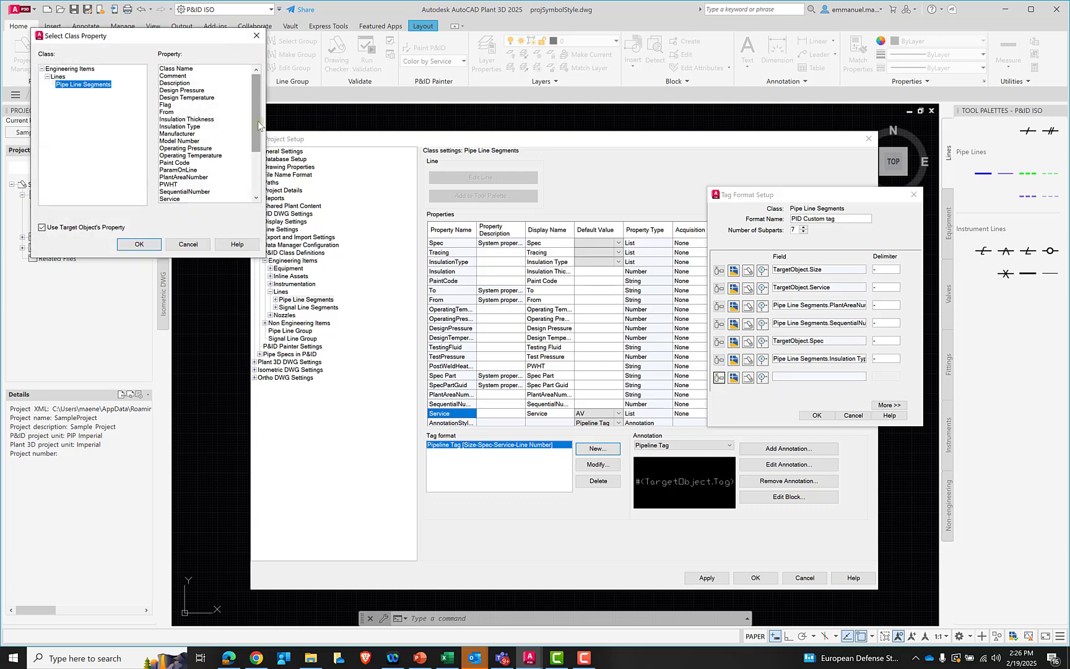
left_click_drag(257, 124, 255, 163)
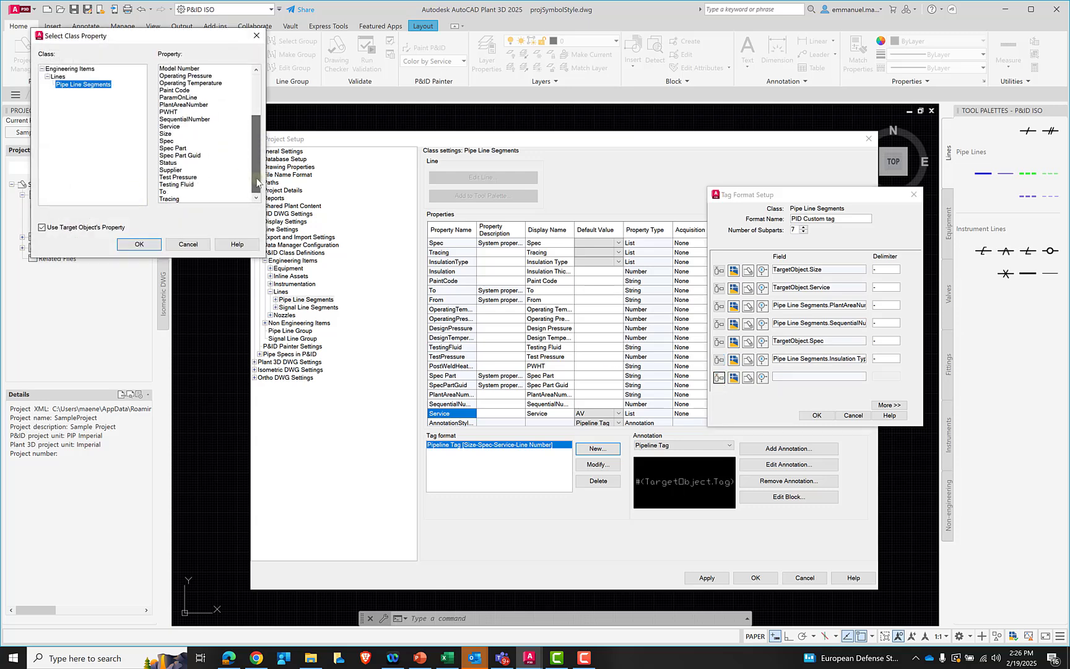
left_click(169, 199)
left_click(139, 244)
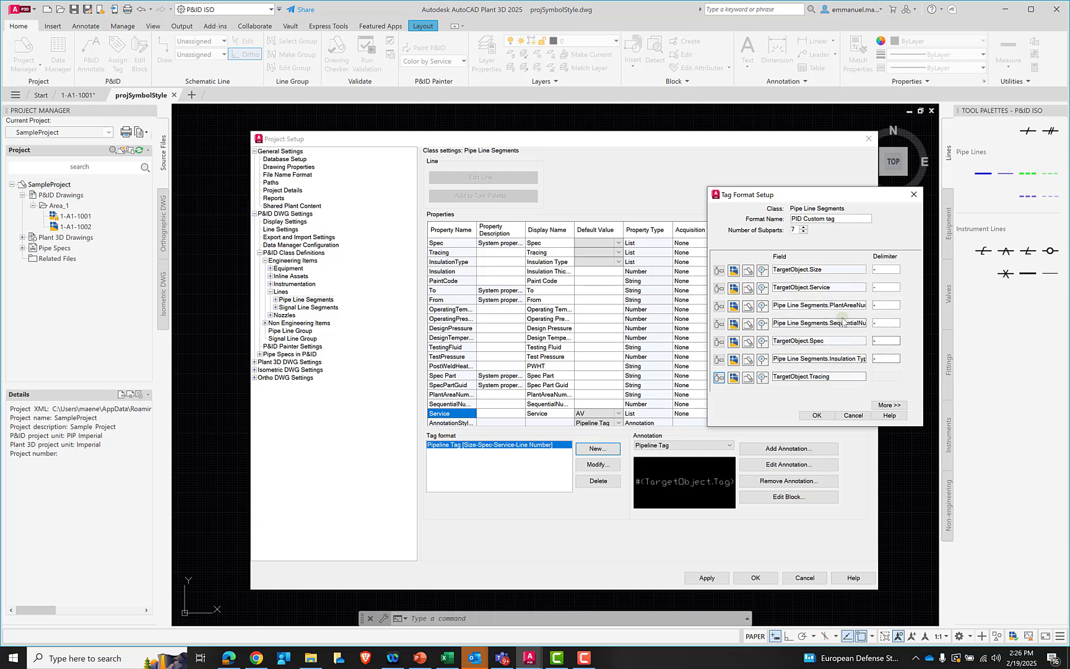
- Save the seven-field format under the name Custom tag after the duplicate-name warning
left_click(813, 415)
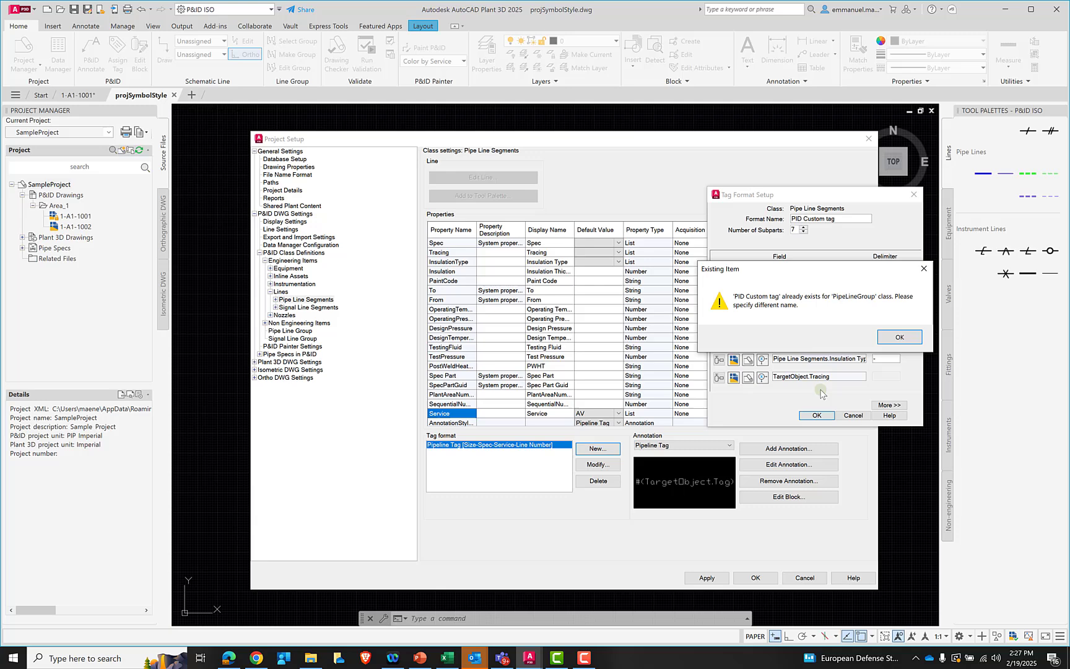
left_click(923, 270)
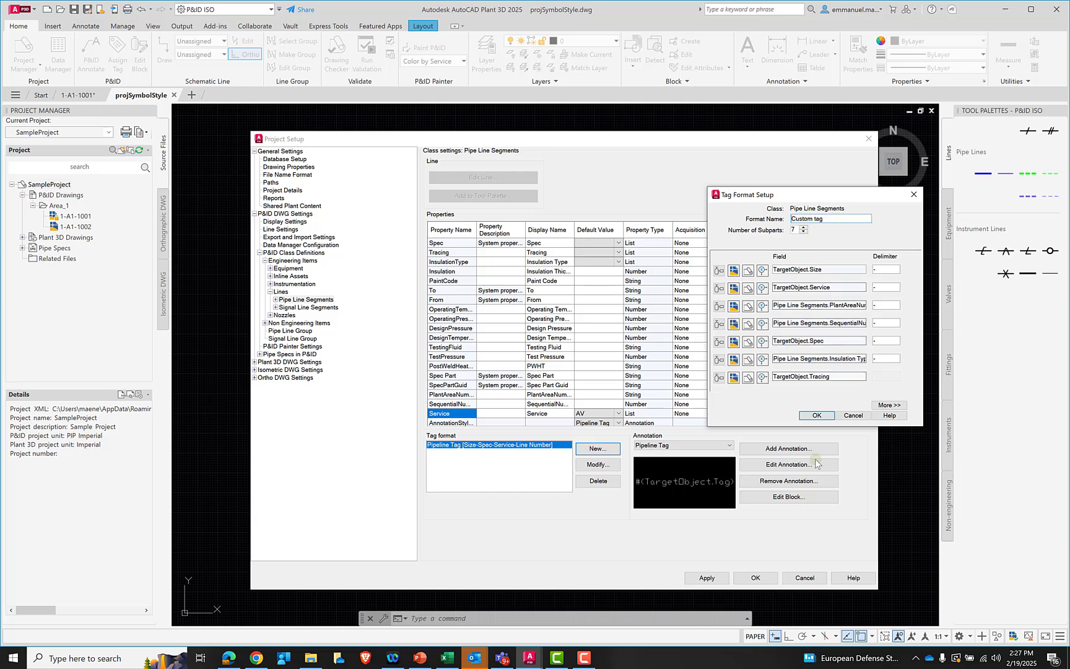
left_click(817, 415)
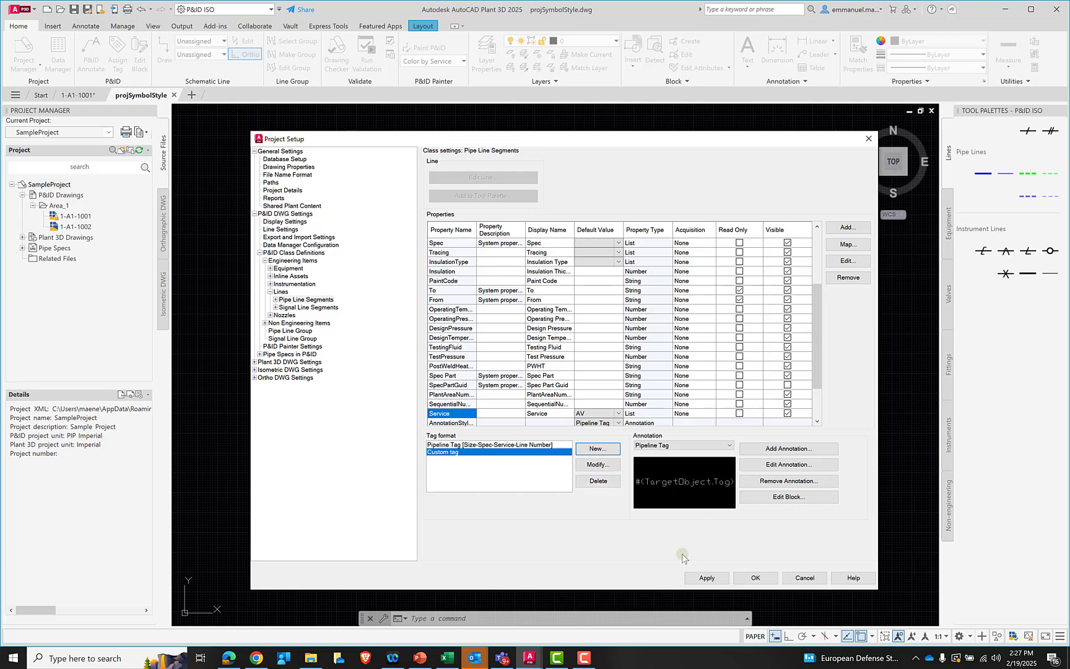
- Apply the changes and close Project Setup, returning to drawing 1-A1-1001
left_click(751, 578)
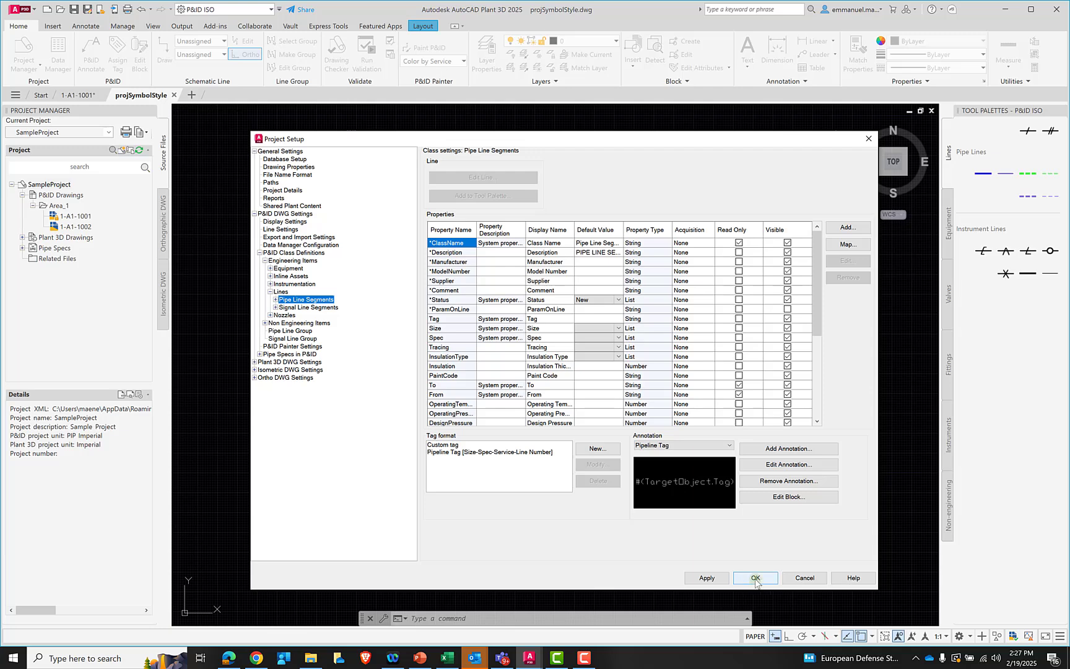
left_click(464, 465)
left_click(553, 445)
left_click(757, 578)
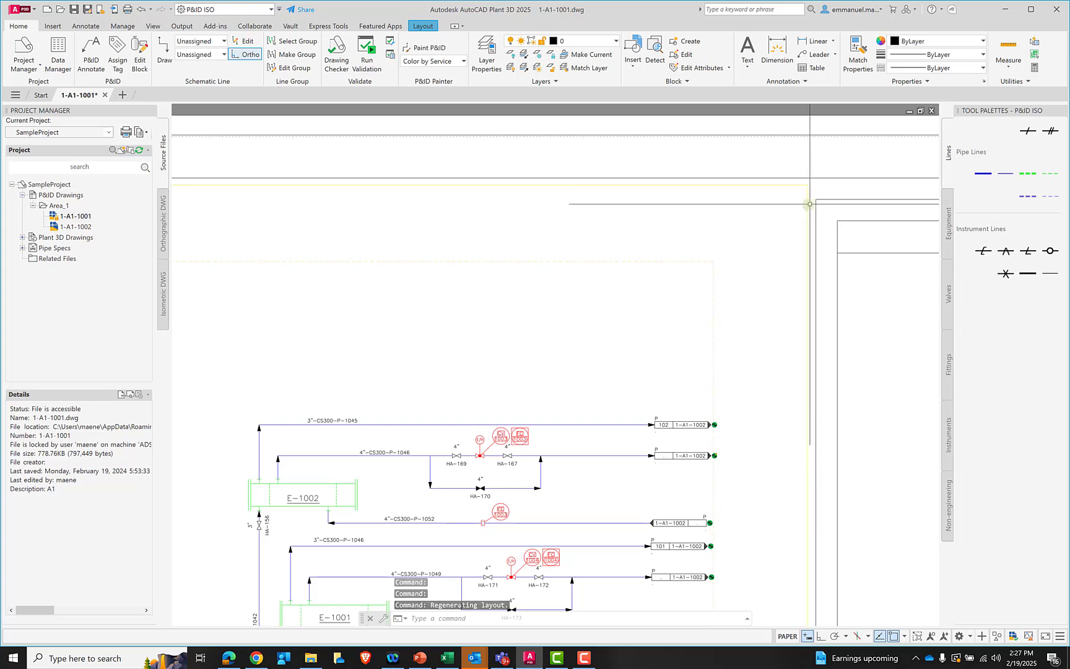
- Maximize the viewport of 1-A1-1001 and switch the workspace to P&ID PIP
double_click(809, 204)
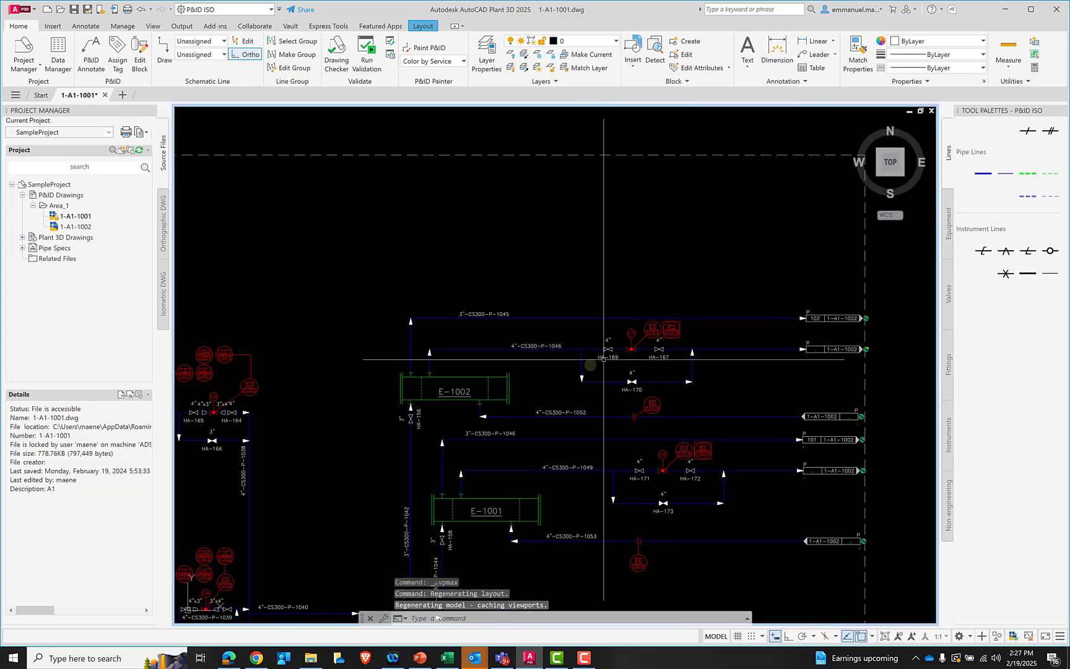
mouse_move(604, 357)
middle_mouse_down()
mouse_move(701, 325)
mouse_move(671, 389)
middle_mouse_up()
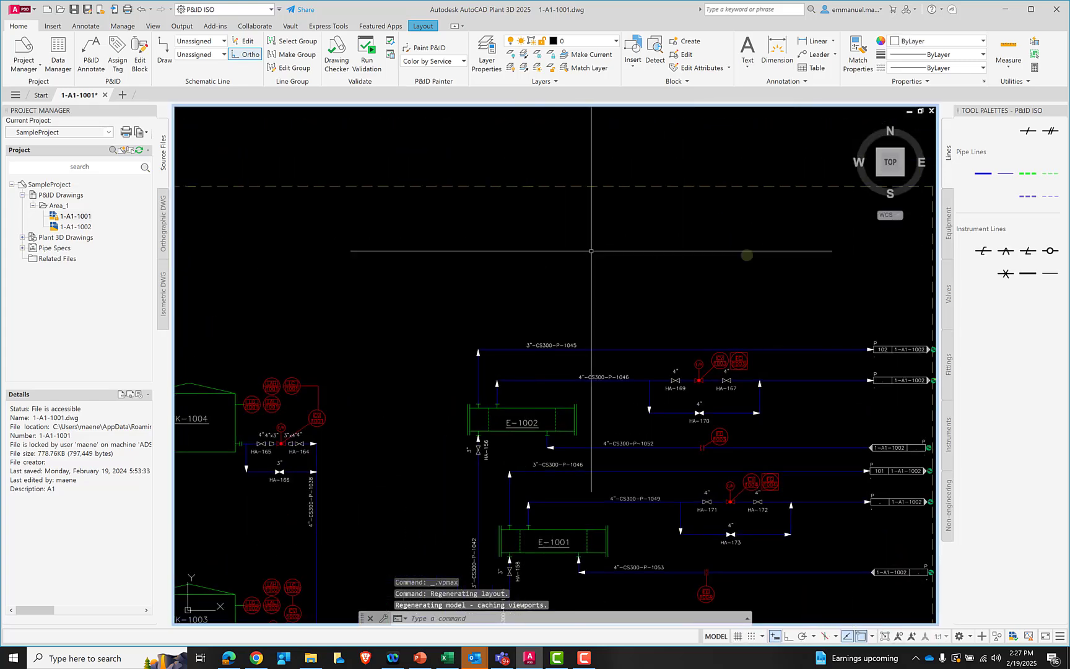
left_click(987, 179)
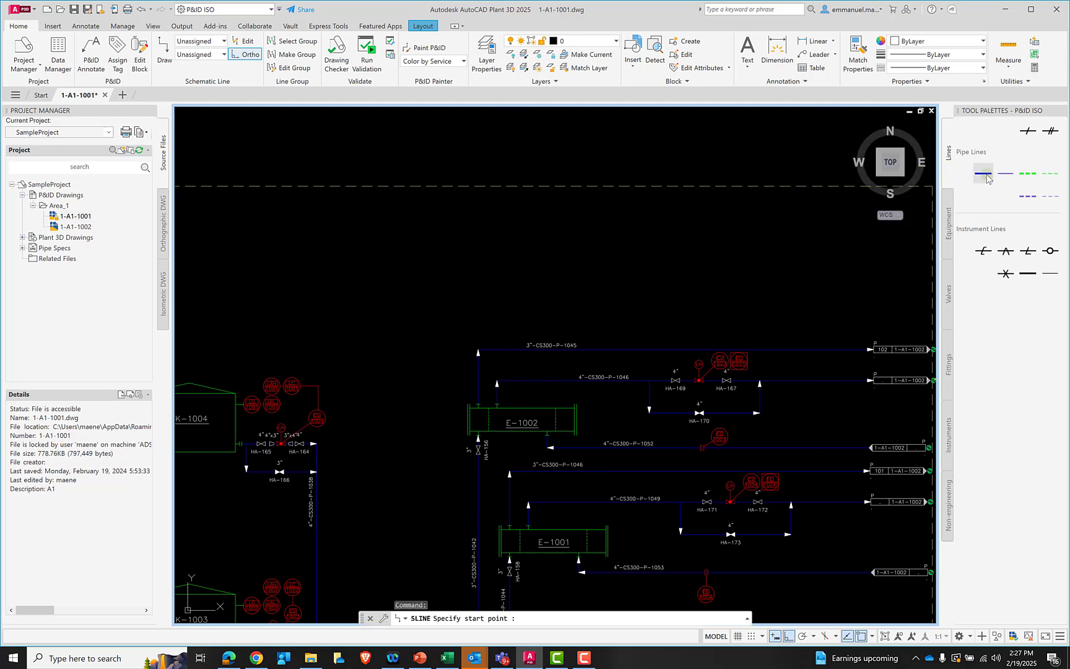
left_click(253, 9)
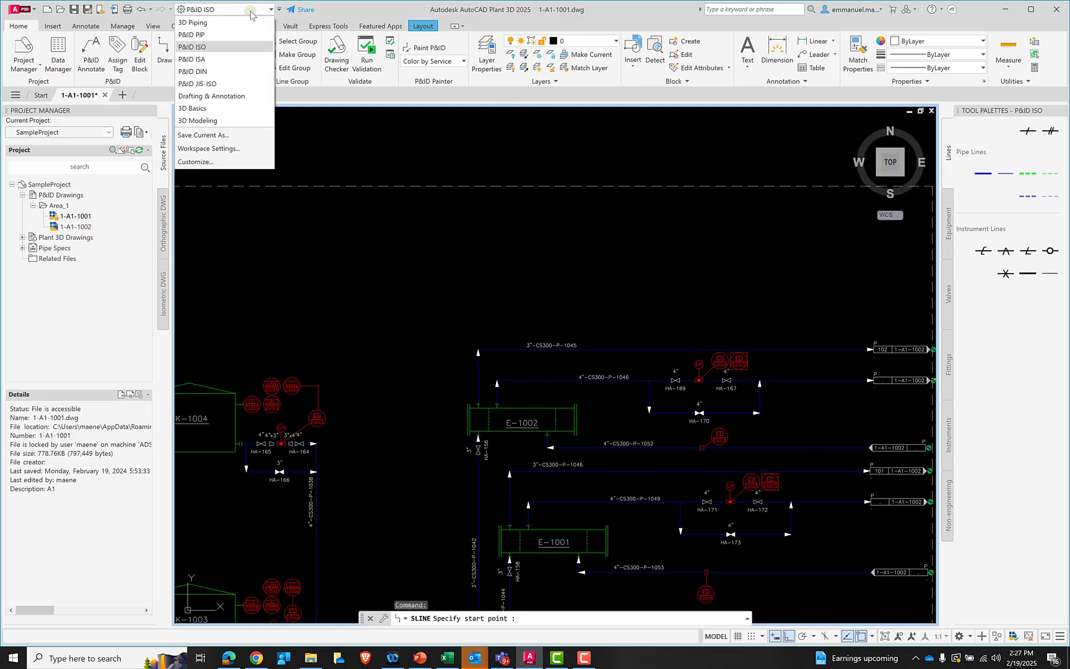
left_click(201, 34)
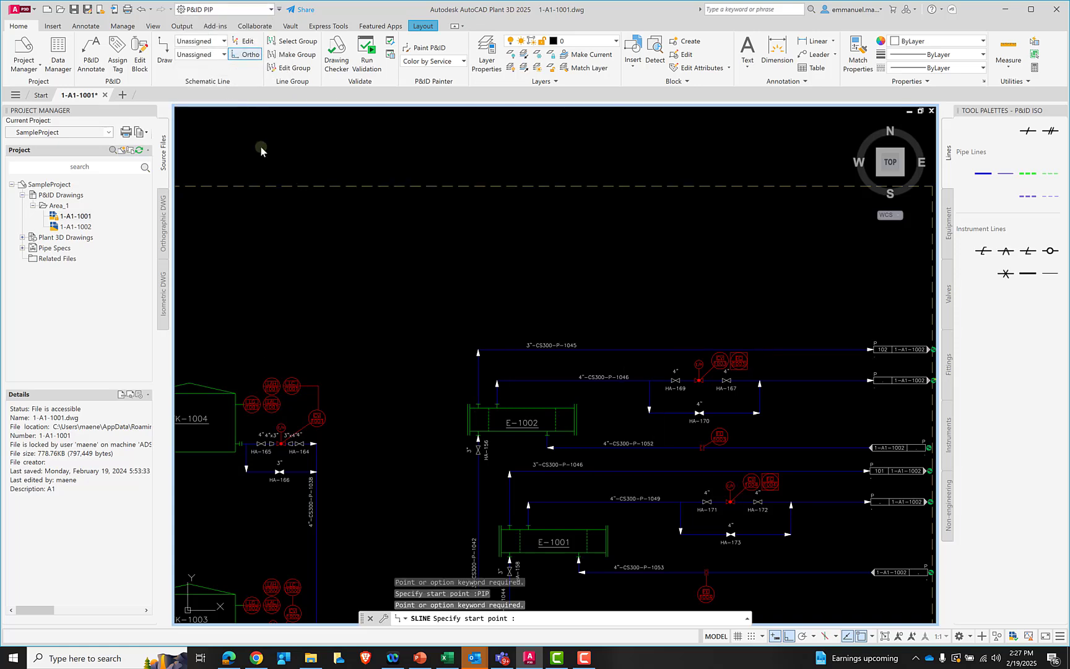
key("Escape")
left_click(226, 17)
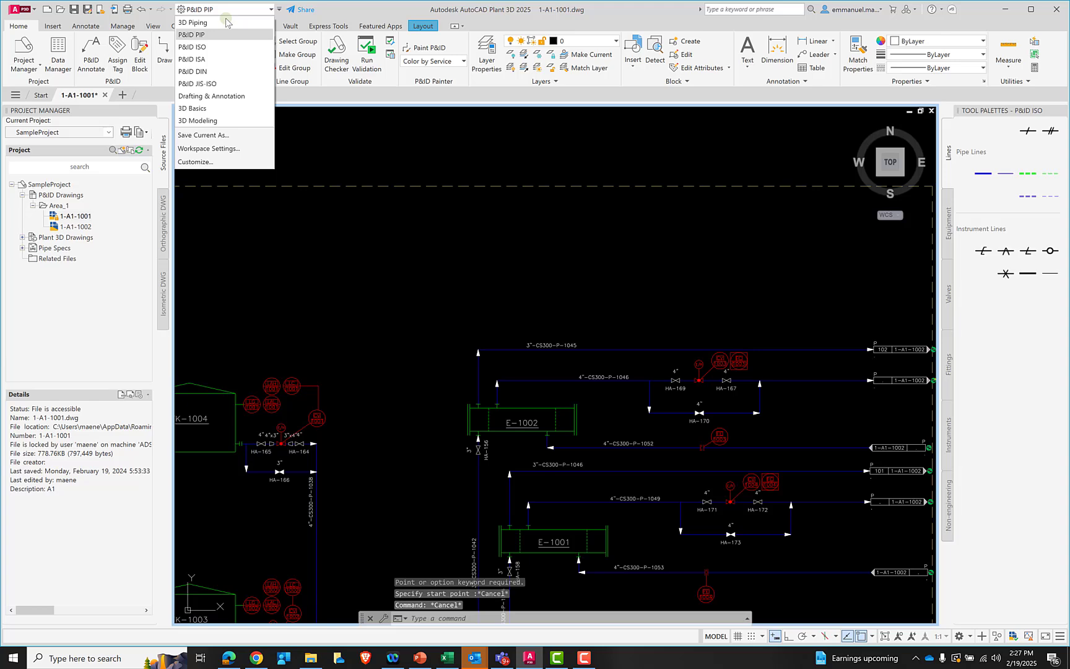
left_click(204, 35)
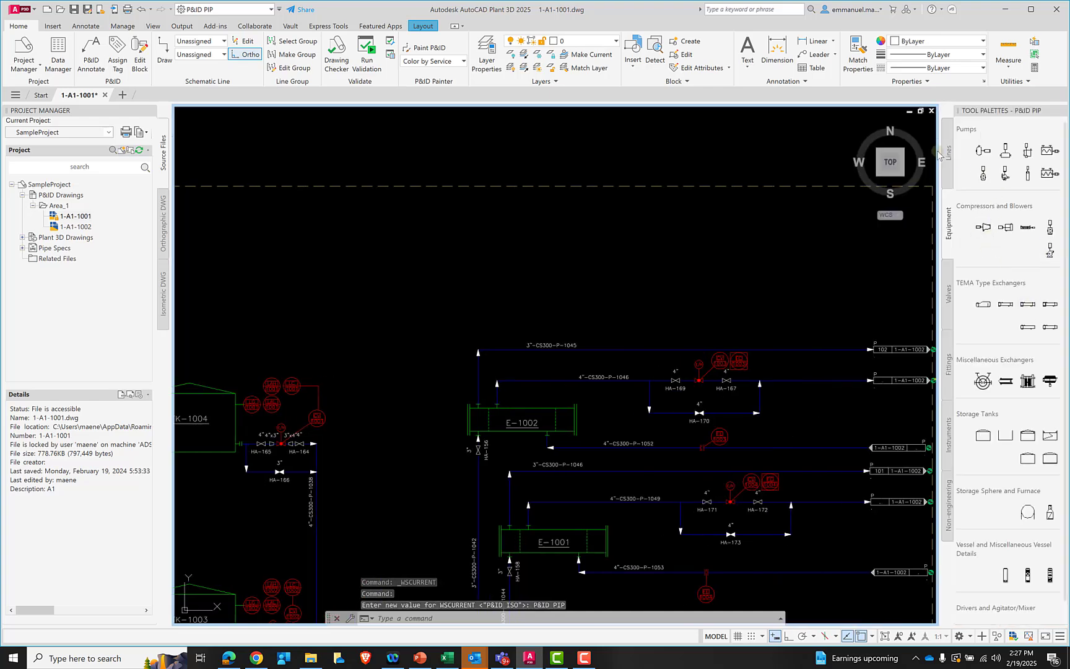
- Draw a new horizontal pipe line above the existing lines from the Lines palette
left_click(947, 153)
left_click(979, 153)
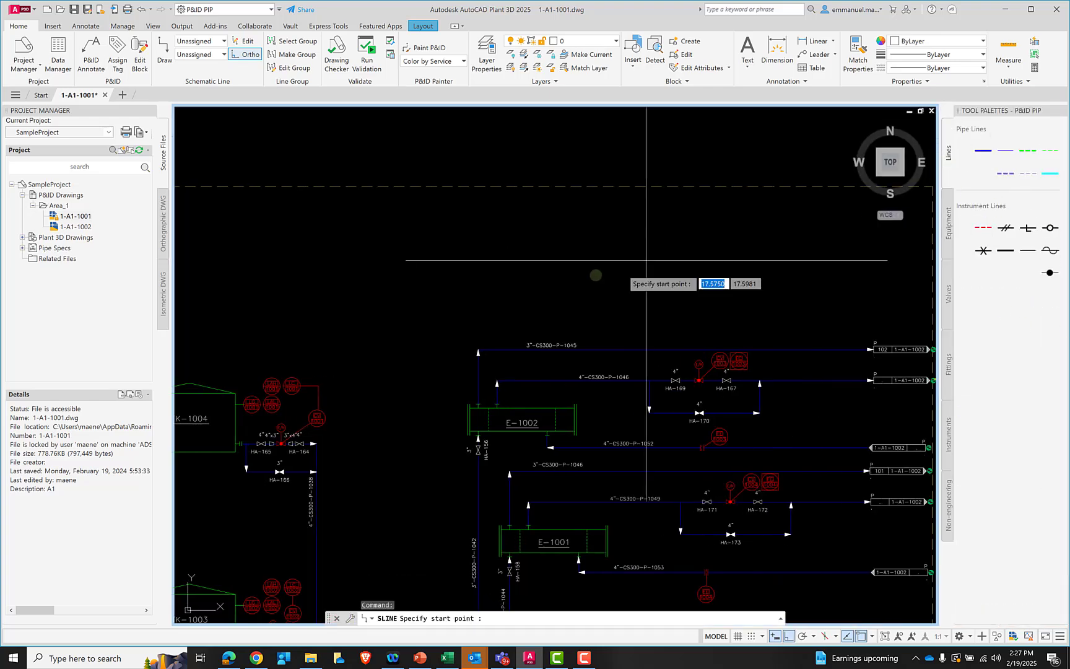
mouse_move(645, 282)
middle_mouse_down()
mouse_move(470, 248)
mouse_move(365, 278)
middle_mouse_up()
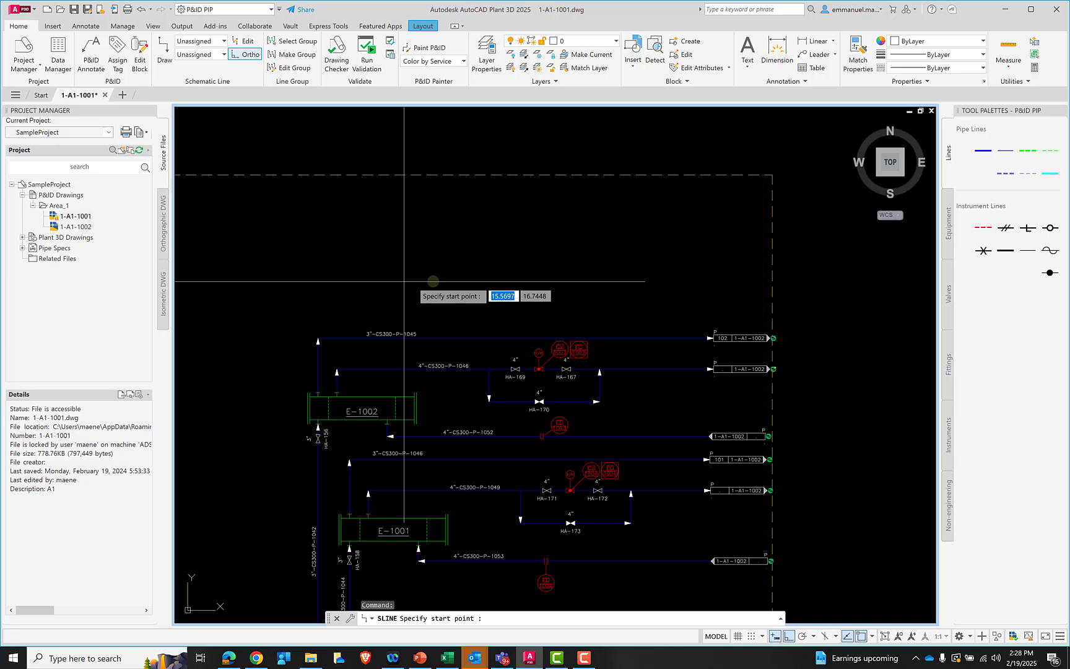
scroll(404, 281, "down", 2)
left_click(386, 272)
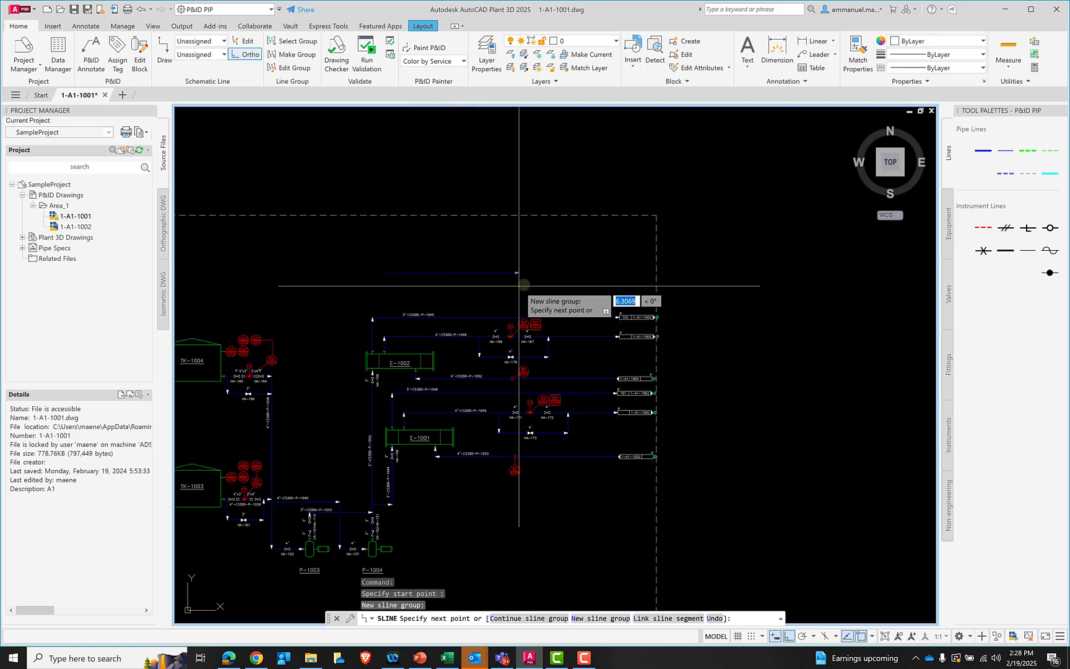
left_click(556, 277)
right_click(557, 280)
left_click(567, 284)
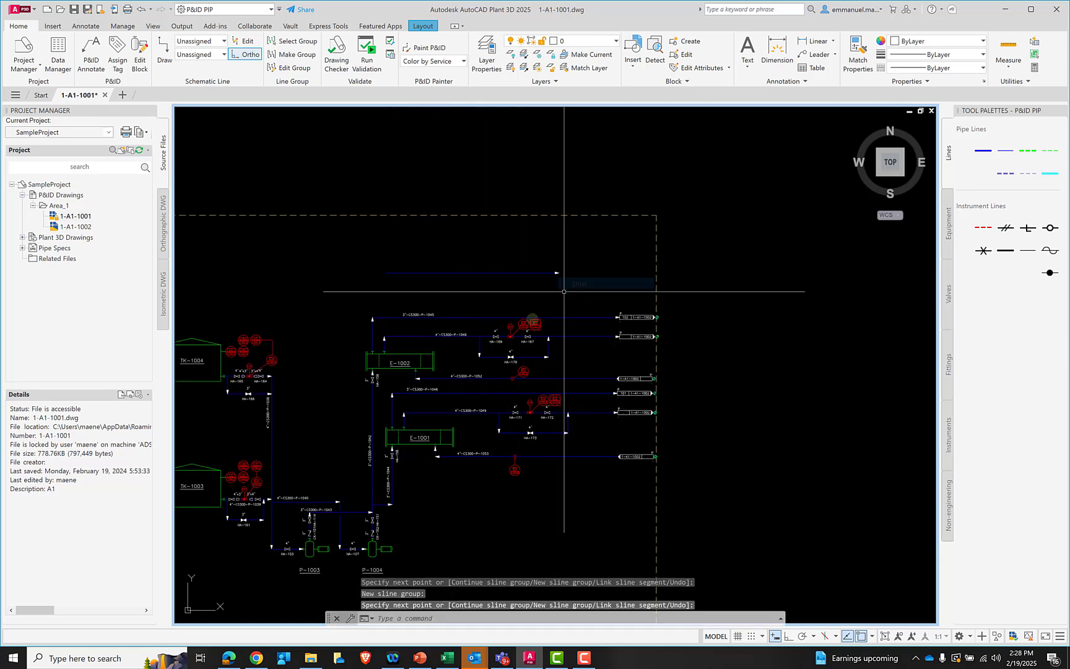
- In SampleProject's Project Setup, make Custom tag the default TagFormatName for Pipe Line Segments and save
left_click(53, 185)
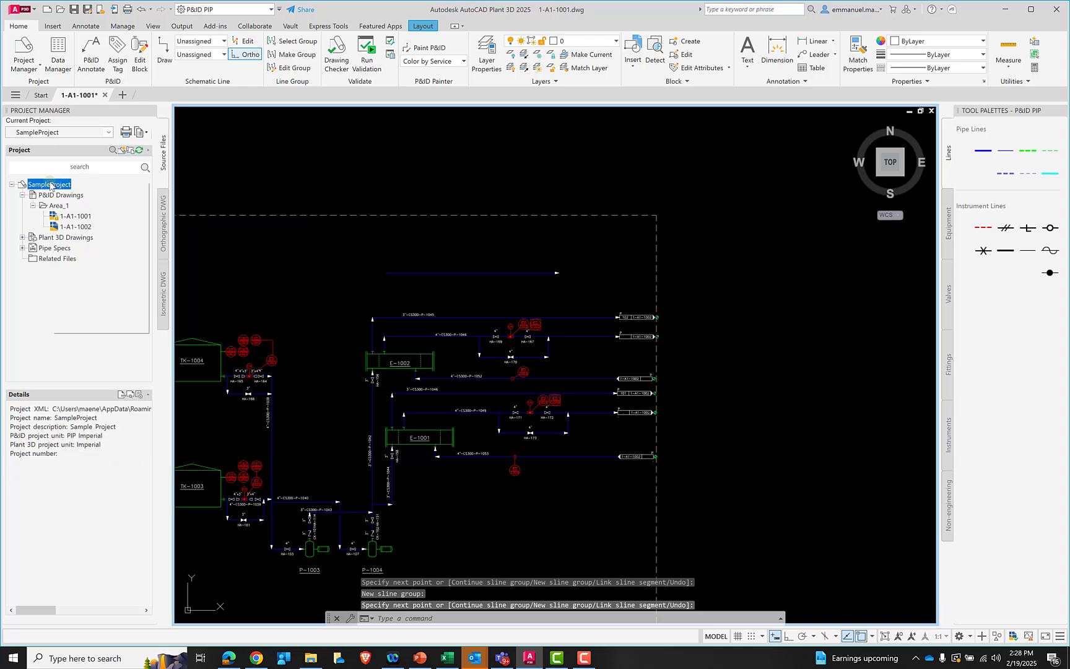
right_click(53, 185)
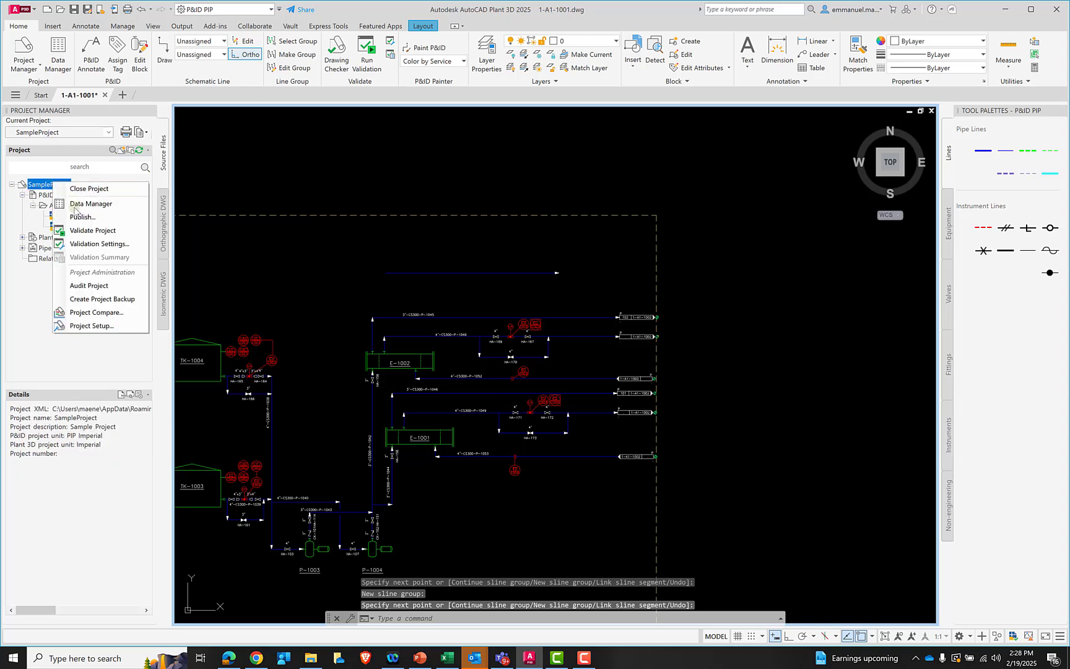
left_click(93, 326)
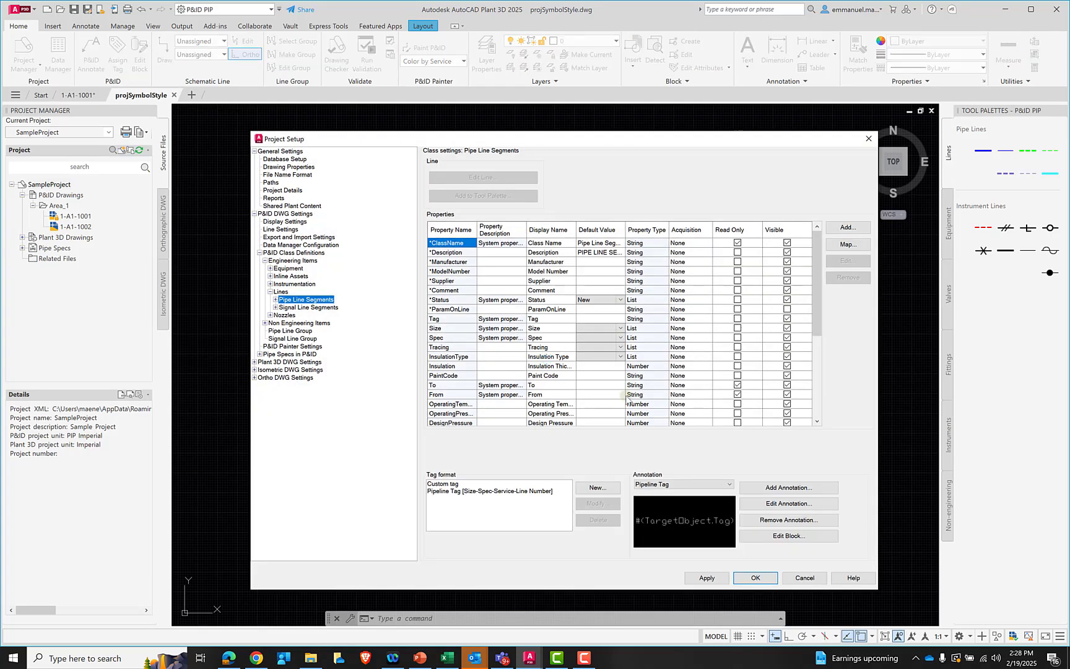
left_click(490, 492)
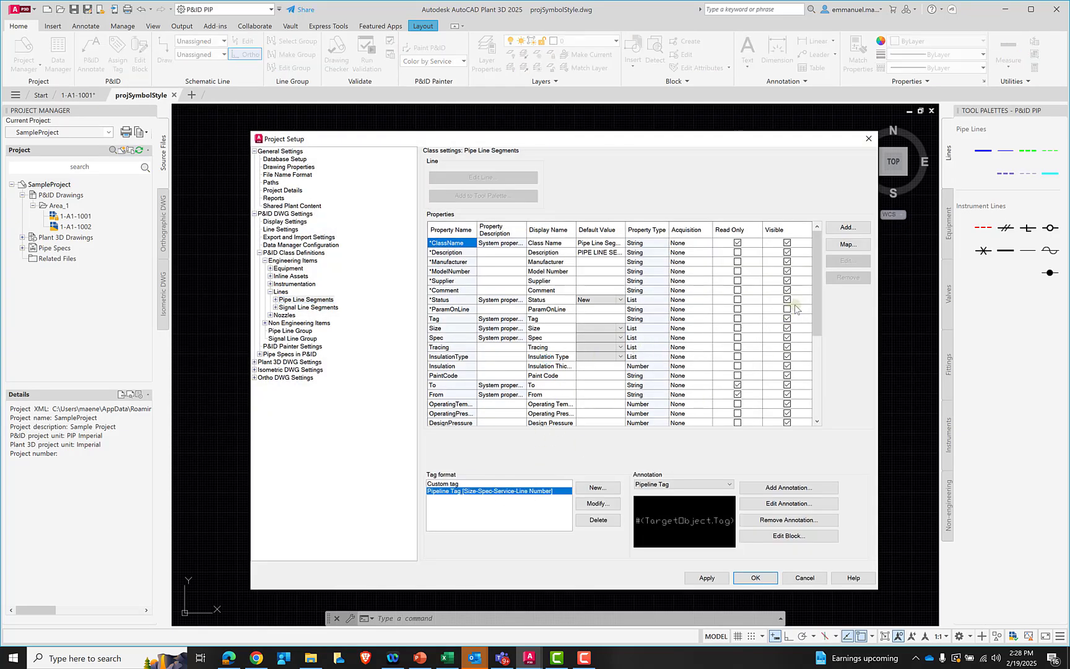
left_click_drag(818, 302, 818, 396)
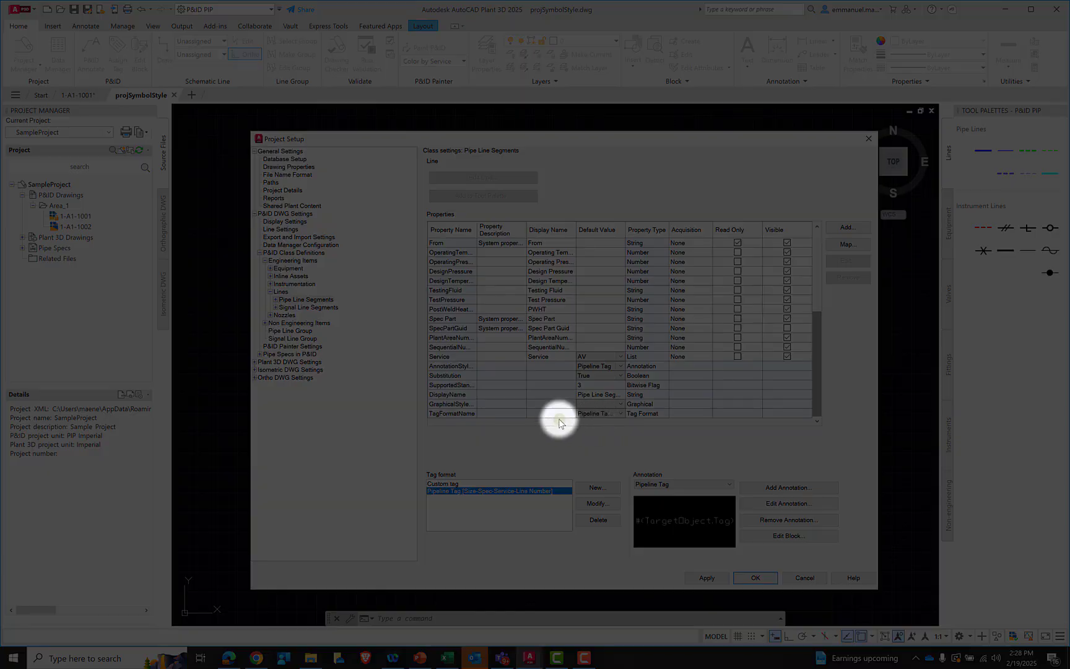
left_click(599, 422)
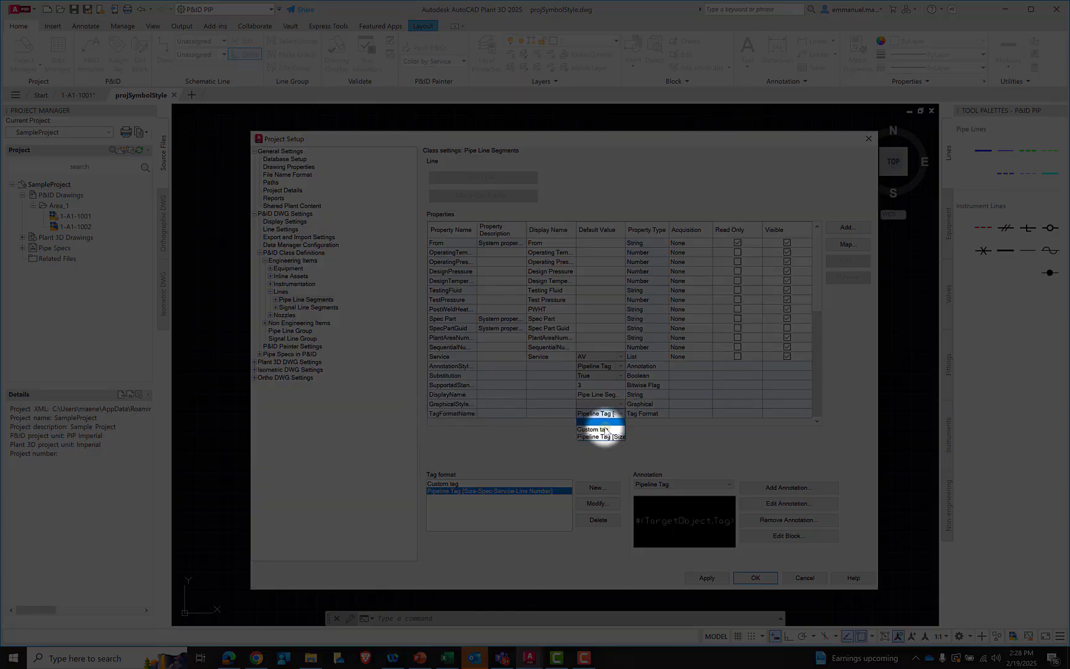
left_click(599, 432)
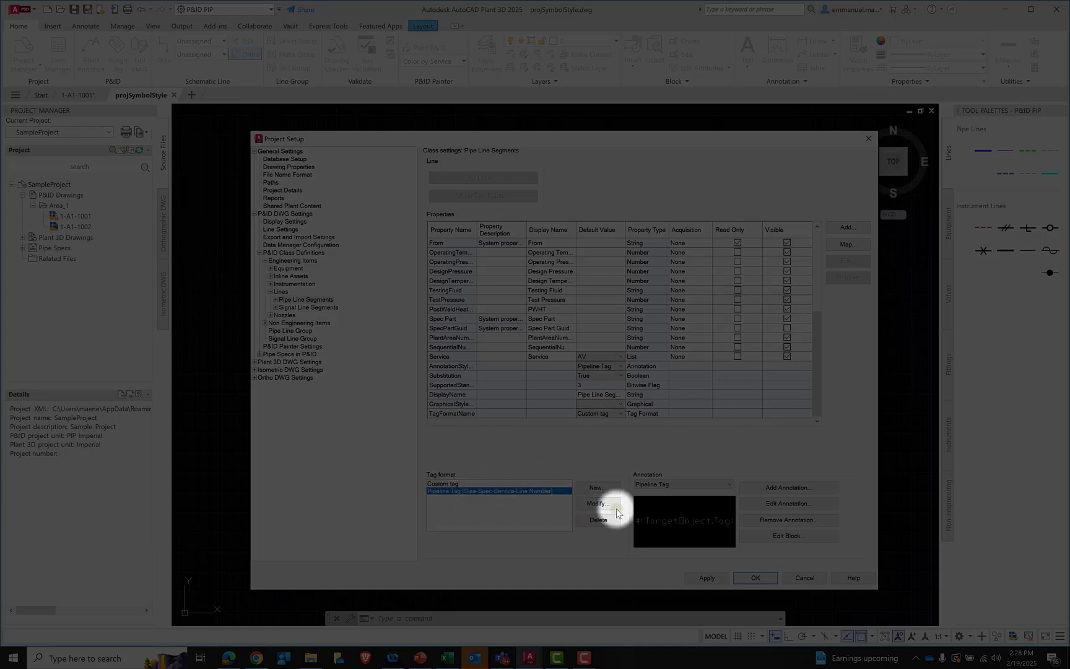
left_click(450, 484)
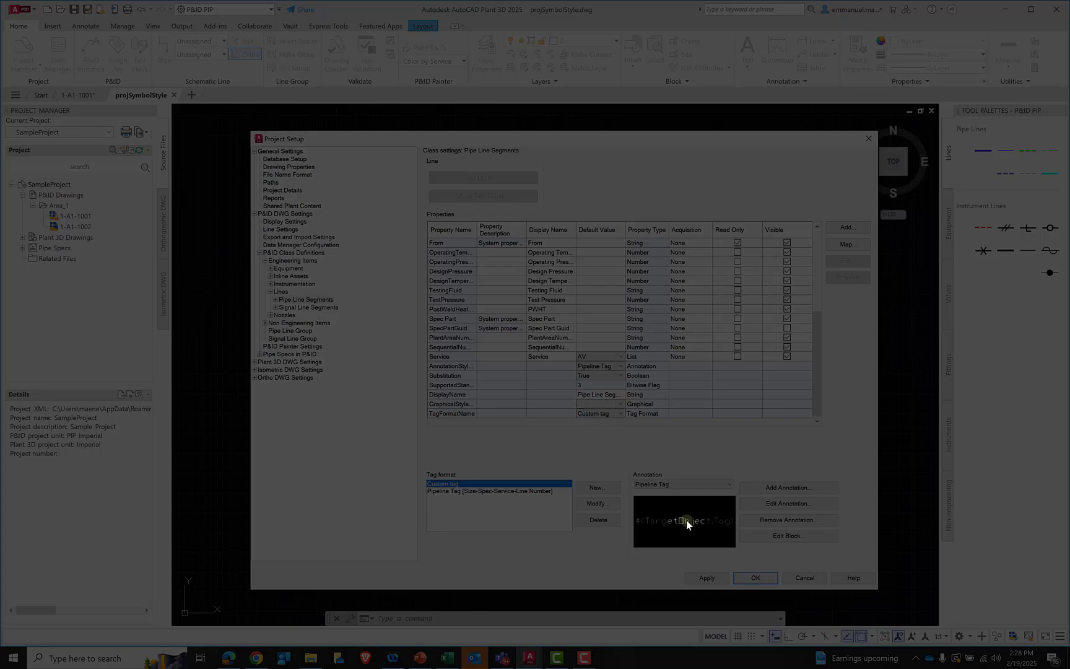
left_click(706, 577)
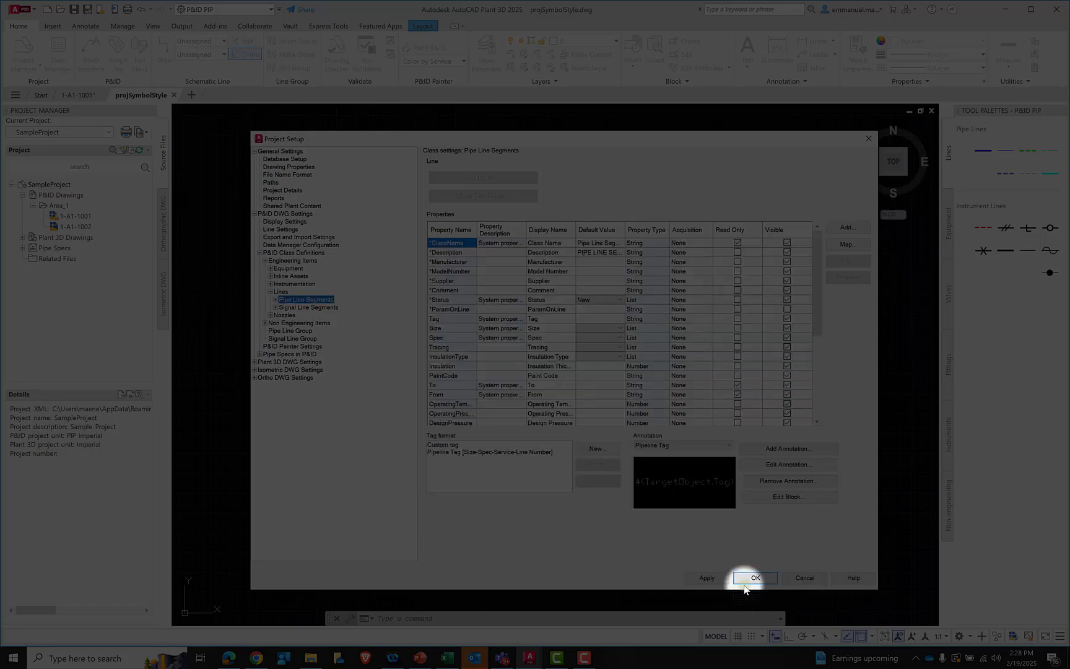
left_click(745, 585)
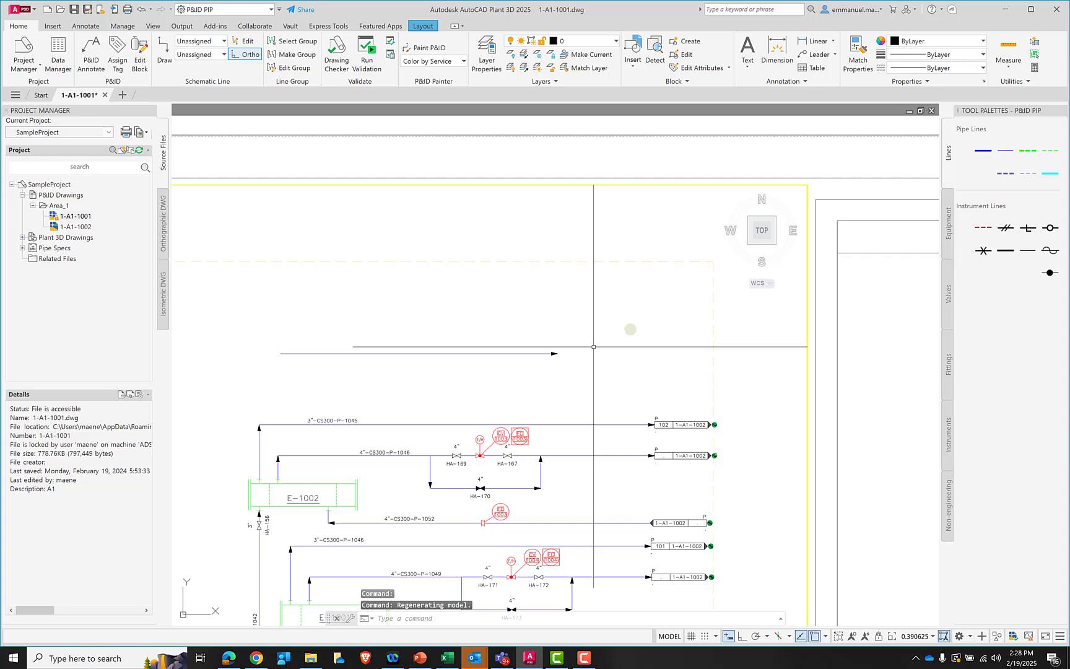
- Select the new blue pipe line and bring up Assign Tag for it
double_click(808, 184)
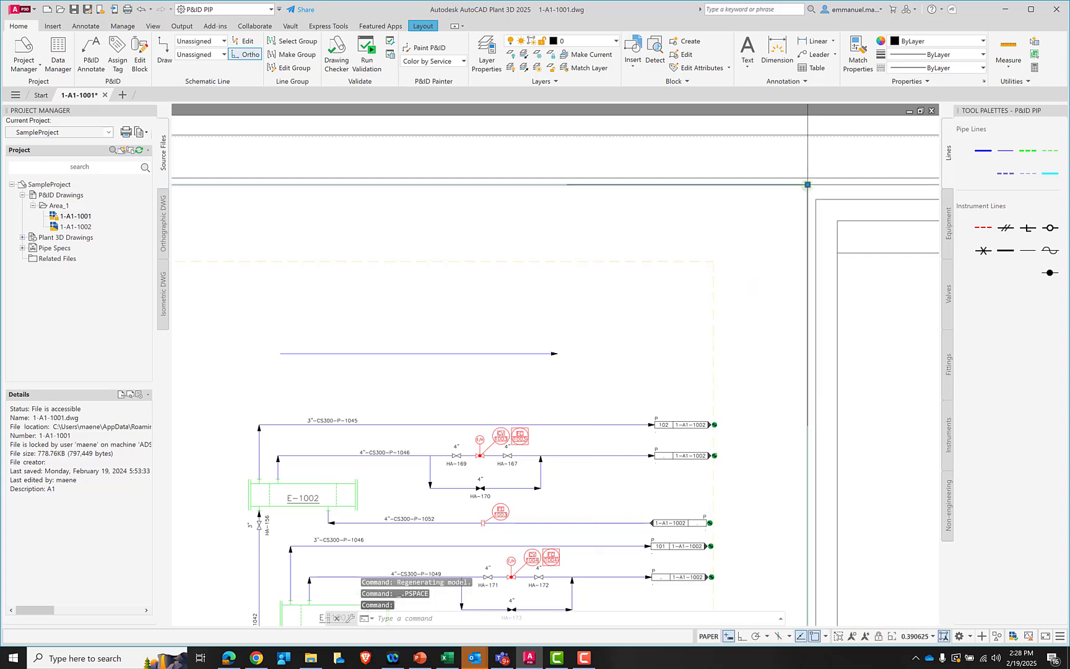
double_click(805, 187)
left_click(532, 354)
left_click(467, 330)
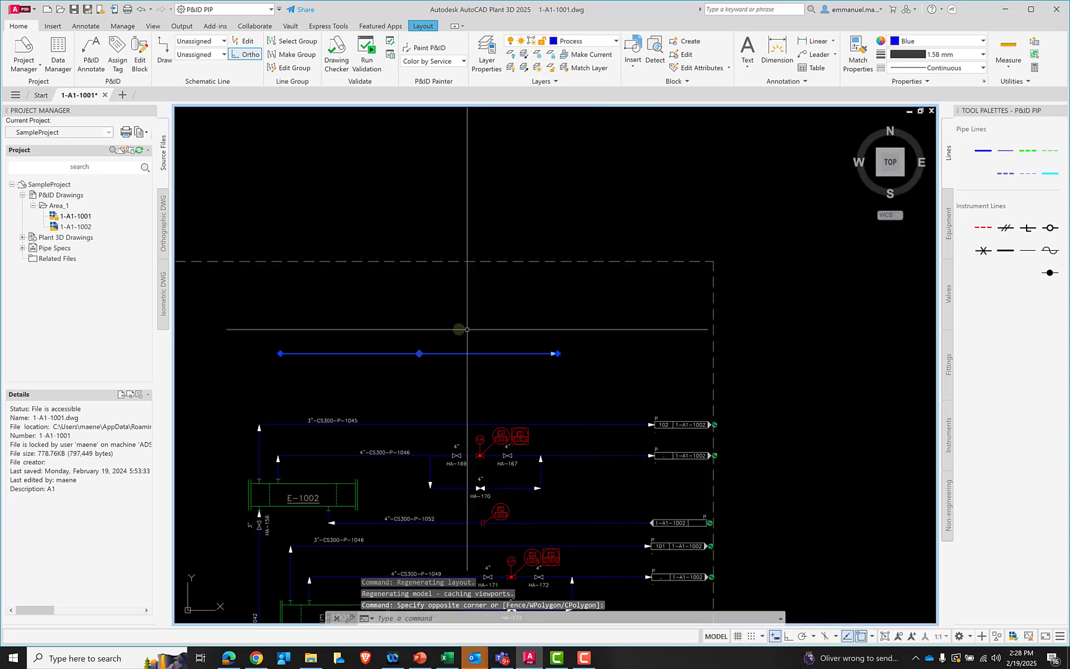
right_click(419, 307)
left_click(457, 339)
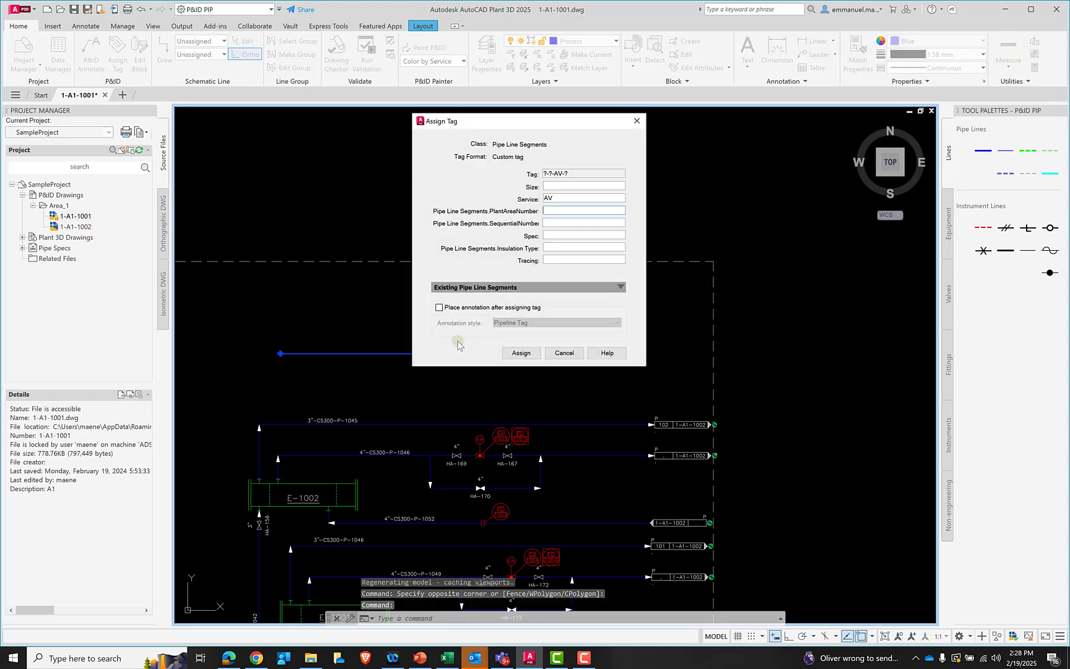
- Assign tag 8"-AV-001-001-CS300-IH-ET: size 8", spec CS300, insulation IH, tracing ET, with annotation
left_click(551, 187)
left_click(547, 309)
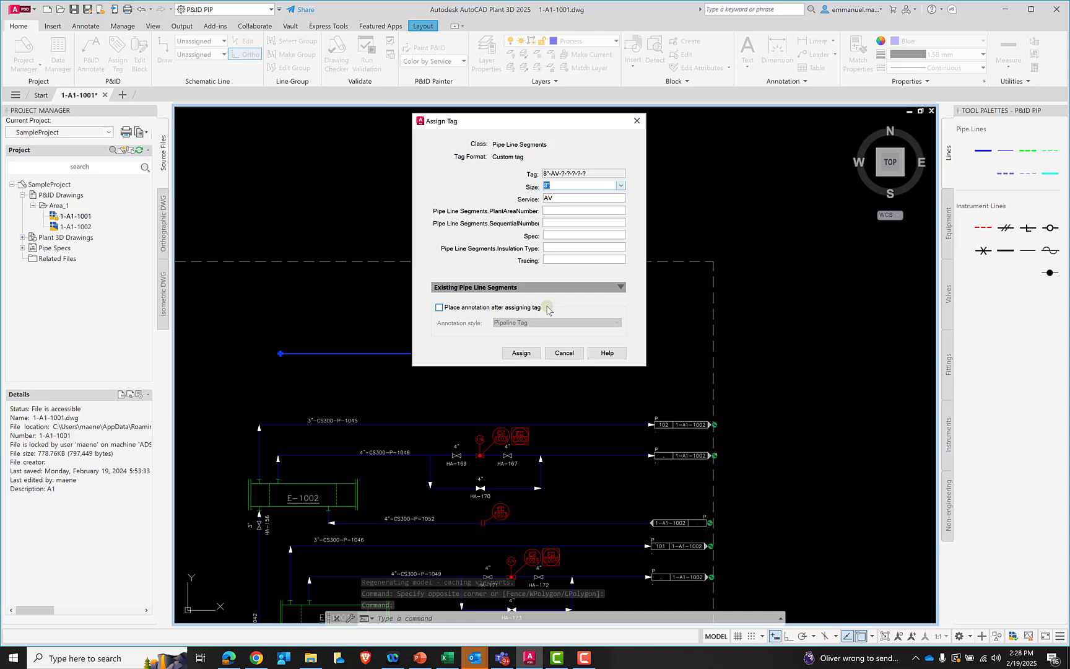
left_click(553, 211)
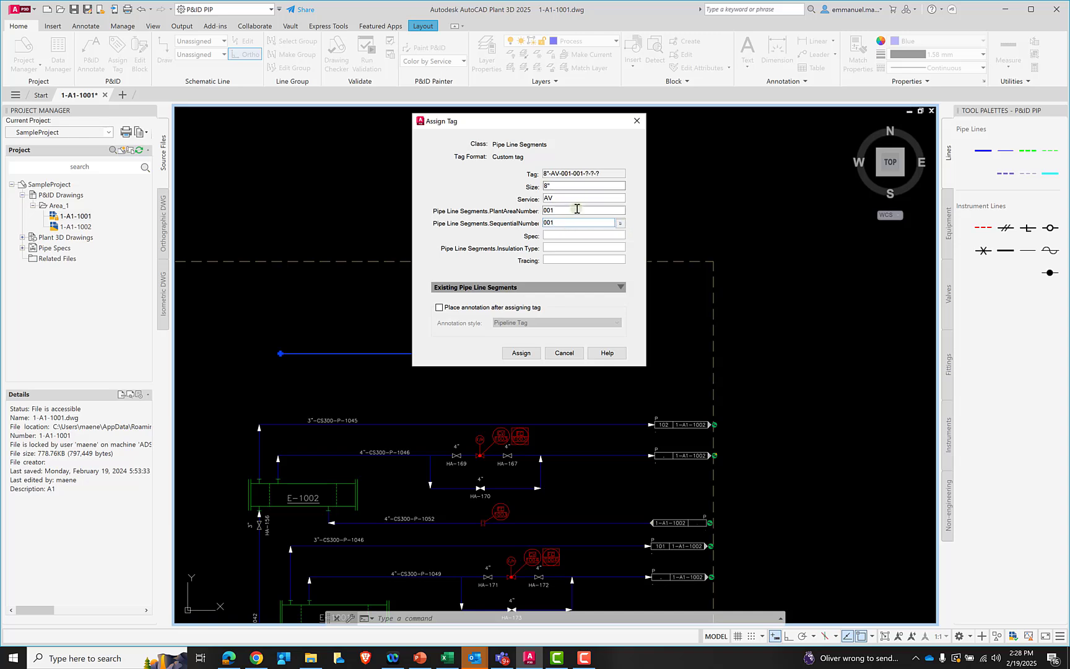
left_click(568, 234)
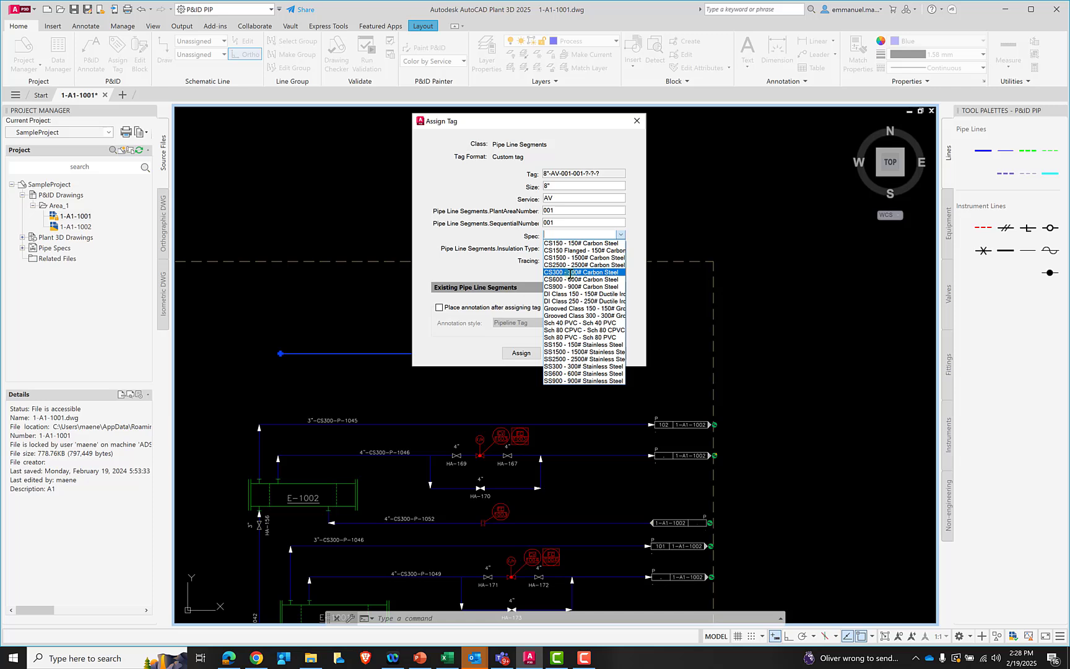
left_click(562, 272)
left_click(562, 250)
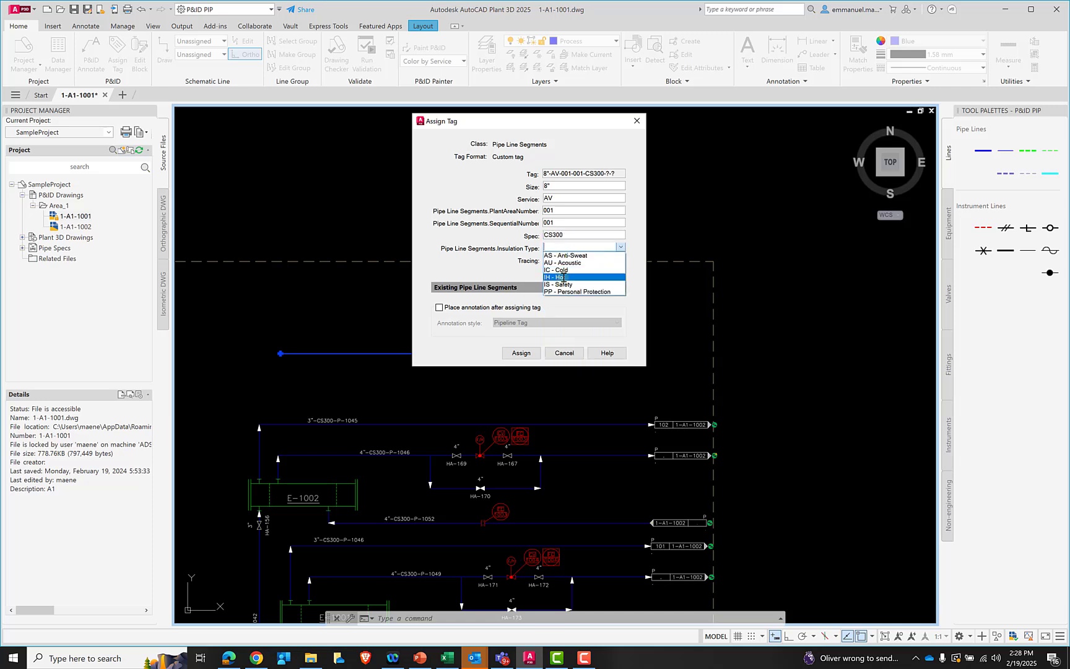
left_click(564, 277)
left_click(562, 260)
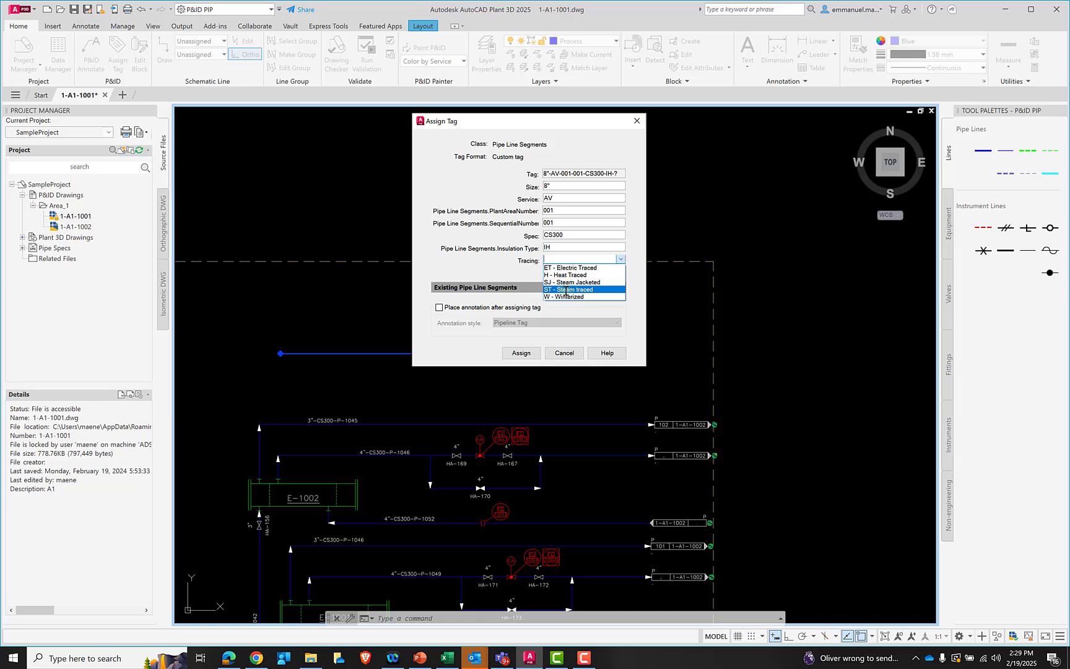
left_click(580, 268)
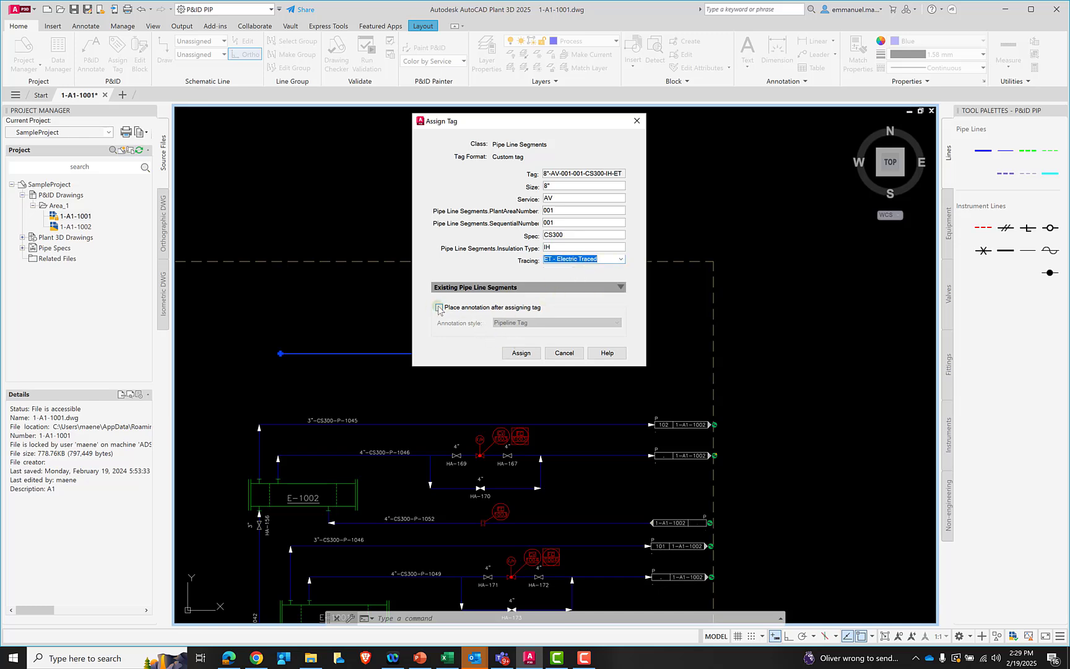
left_click(521, 353)
- Place the 8"-AV-001-1-CS300-IH-ET annotation just above the new pipe line
scroll(434, 357, "up", 4)
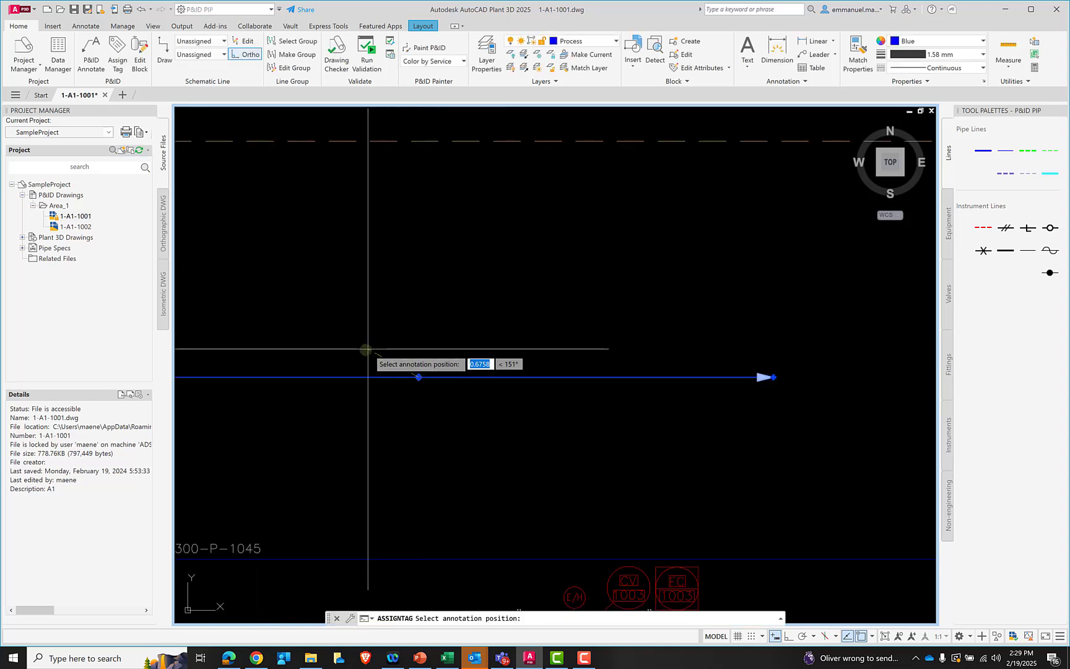
scroll(363, 350, "down", 3)
left_click(548, 325)
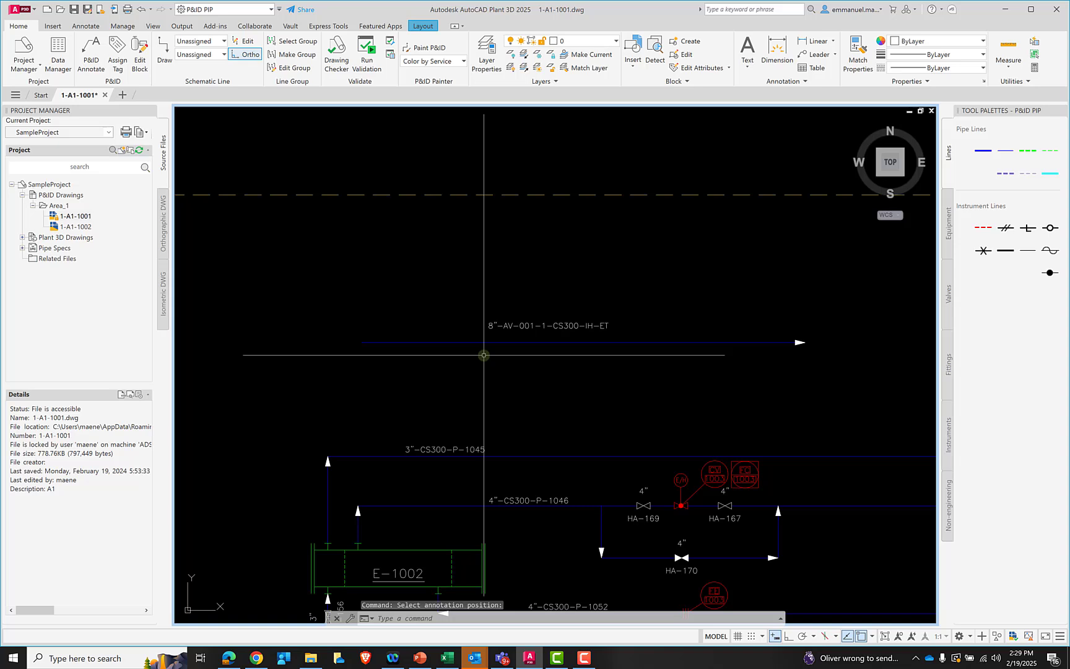
- Move the blue pipe line to a new position with the M (MOVE) command
left_click(462, 324)
left_click(454, 363)
type("m")
key("Return")
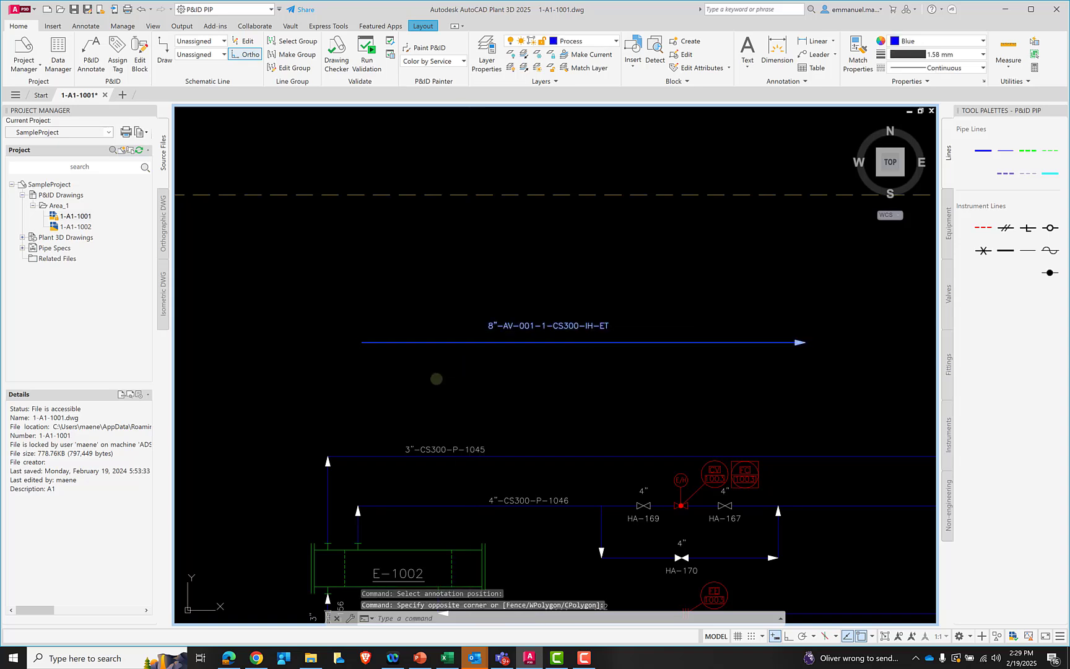
left_click(454, 363)
left_click(418, 424)
- Zoom and pan to inspect the tagged line and centre the new annotation
scroll(508, 458, "up", 2)
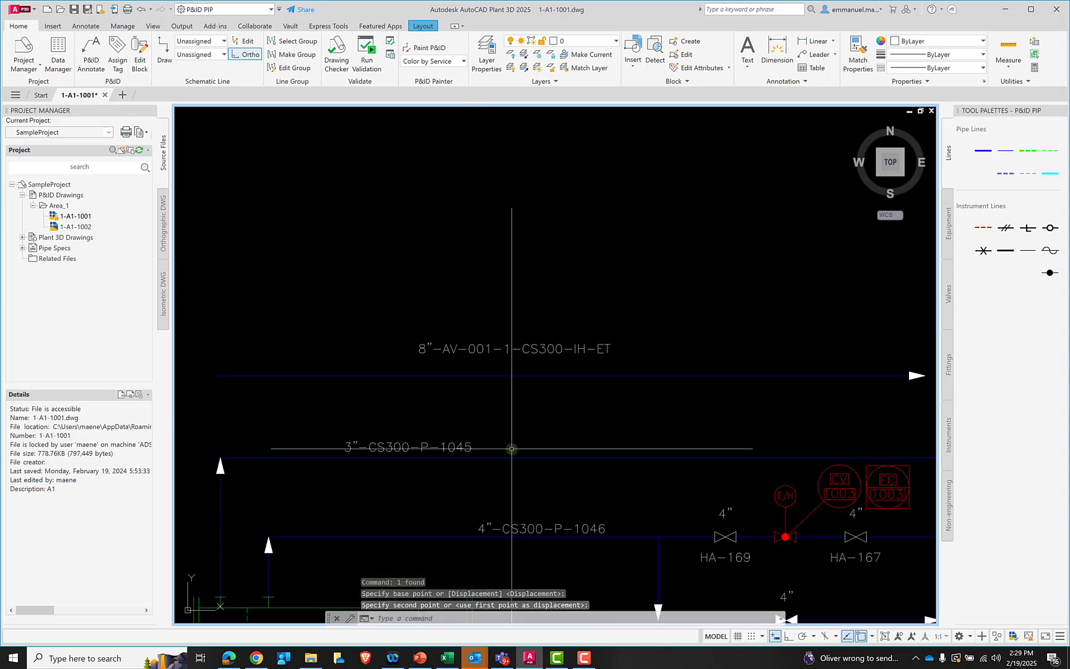
middle_click_drag(519, 442, 606, 398)
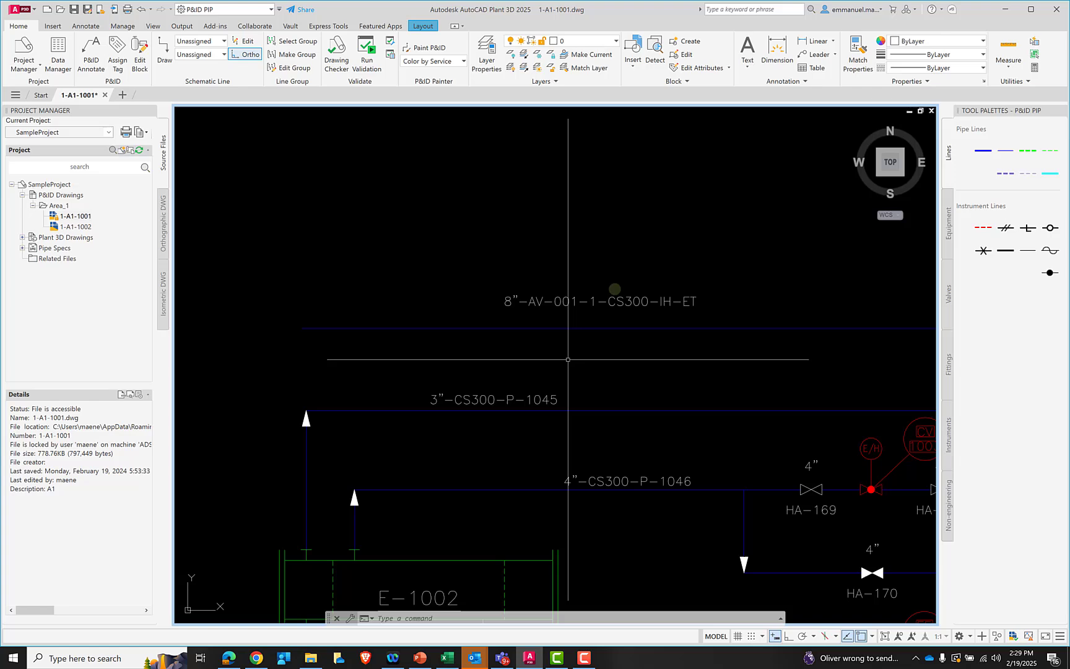
scroll(588, 267, "down", 4)
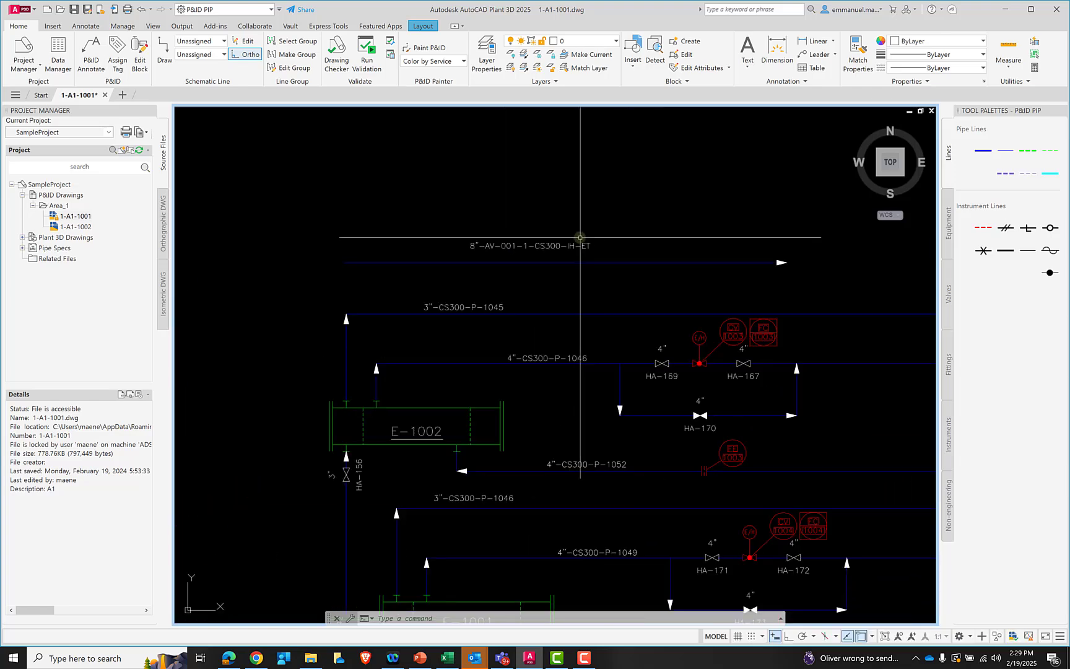
middle_click_drag(575, 232, 594, 254)
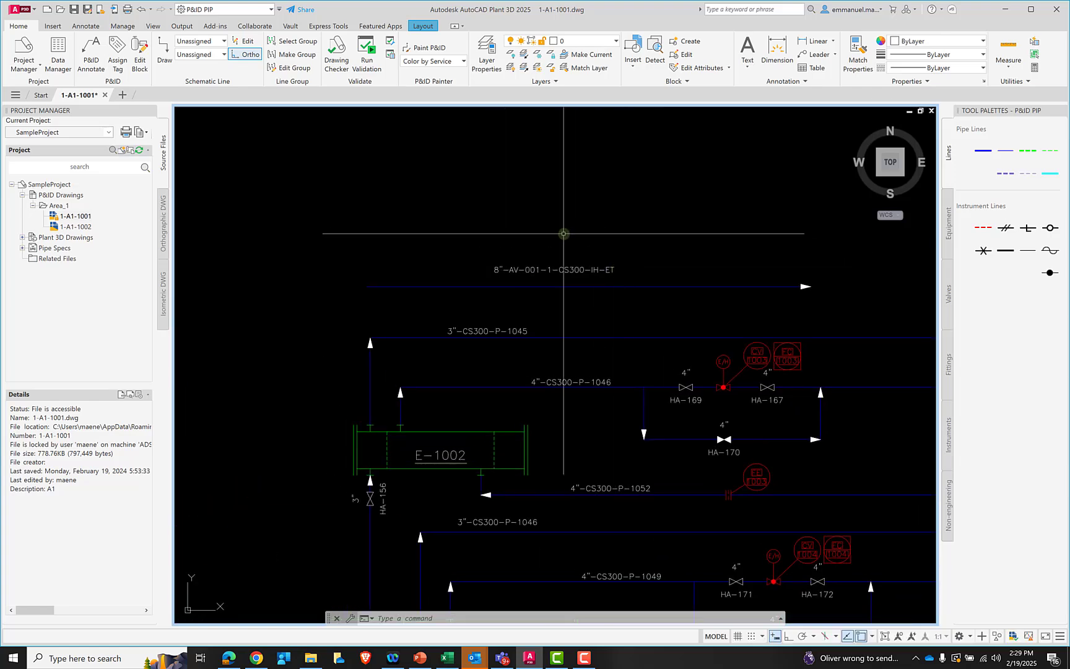
scroll(572, 248, "up", 2)
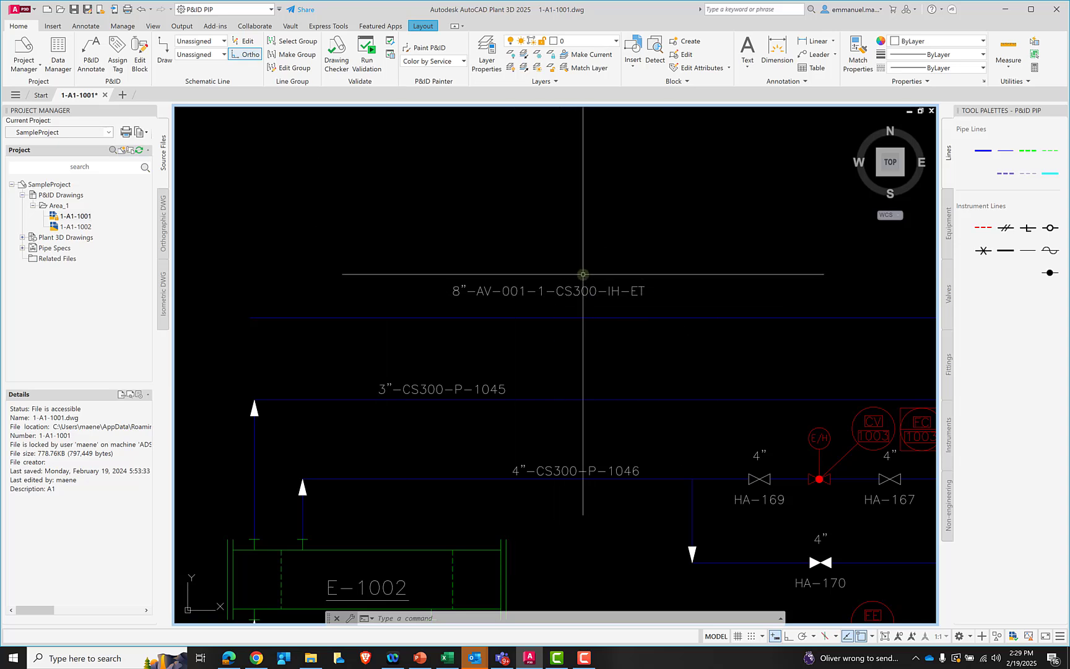
middle_click_drag(613, 284, 556, 279)
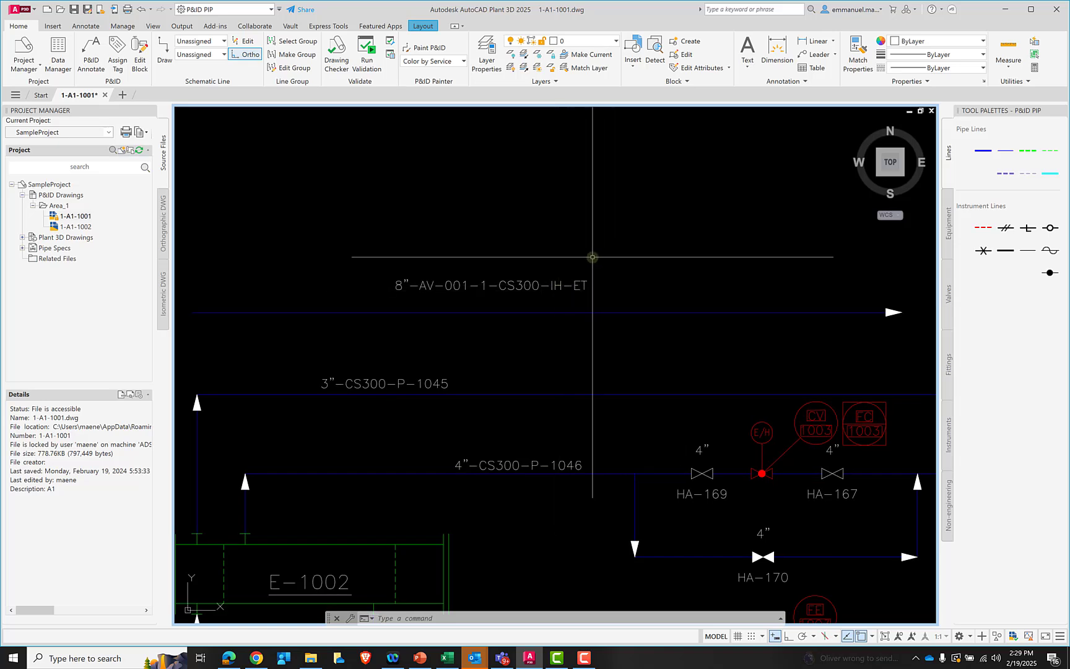